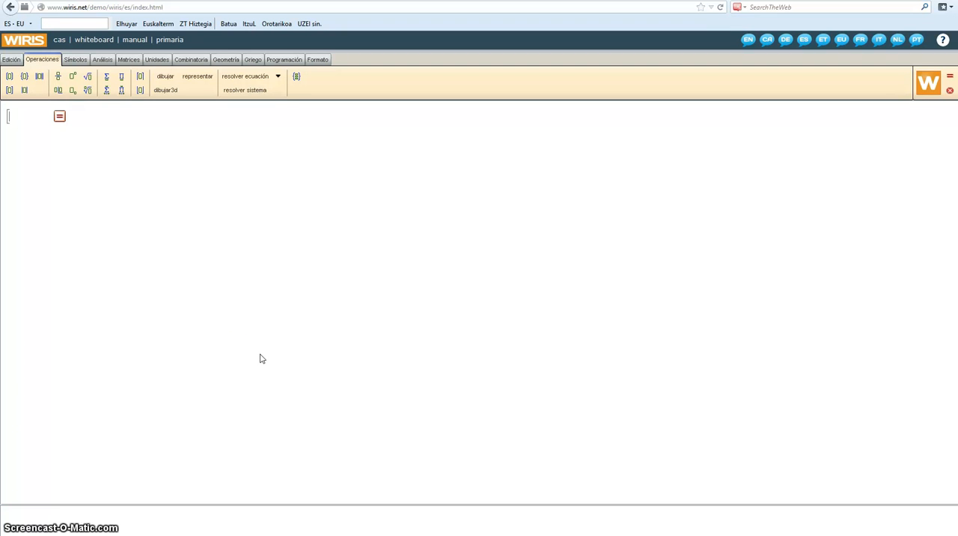
click(251, 327)
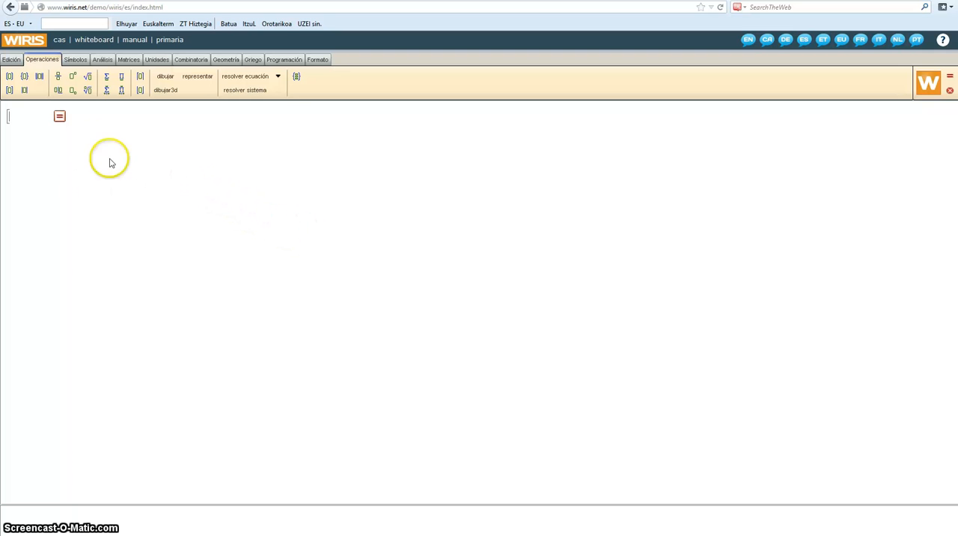
click(14, 62)
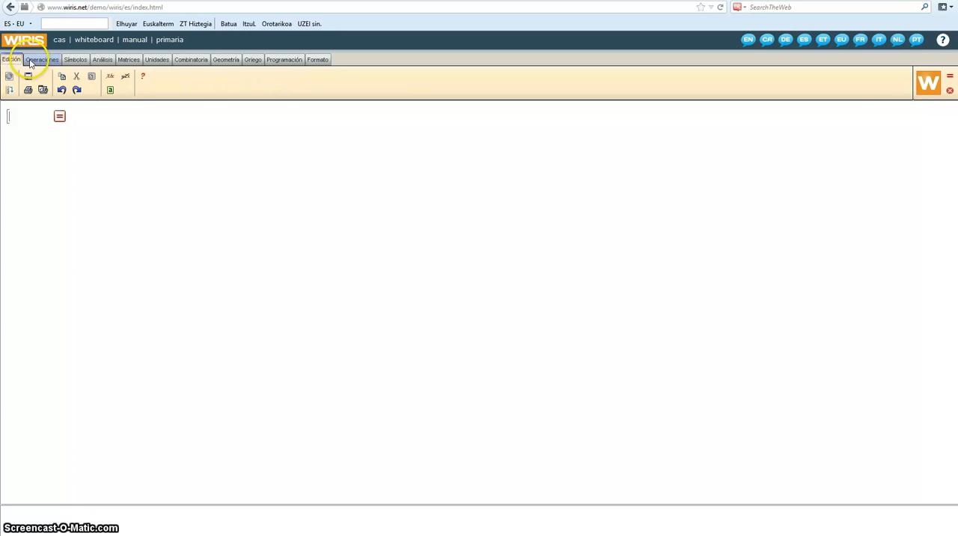
click(32, 61)
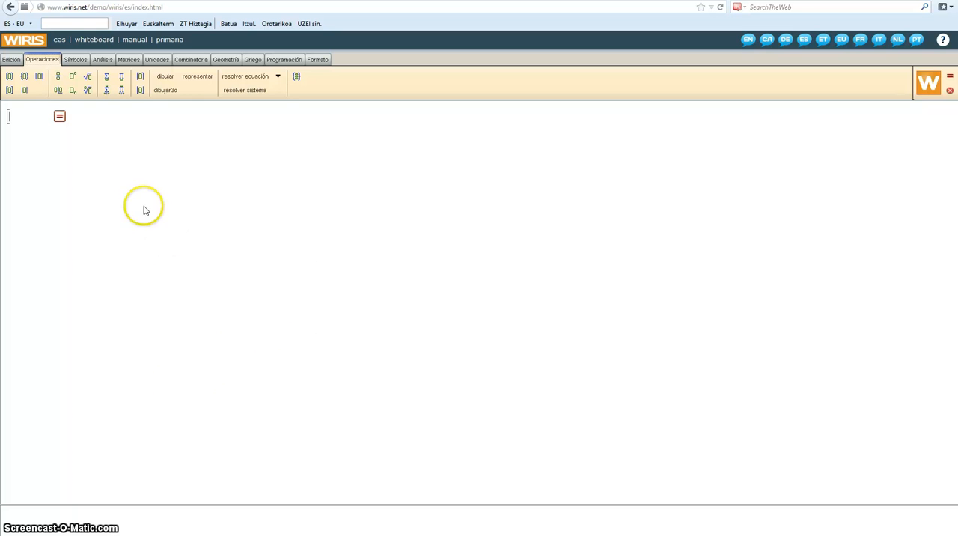
Step: Open the WIRIS help manual, view the Guía Rápida overview of topics and return to the manual's main page
click(10, 62)
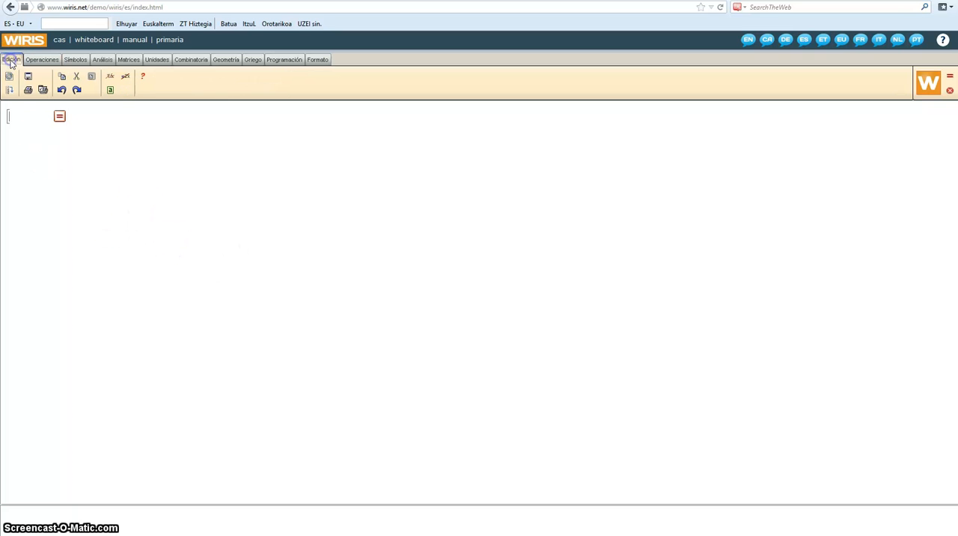
click(142, 78)
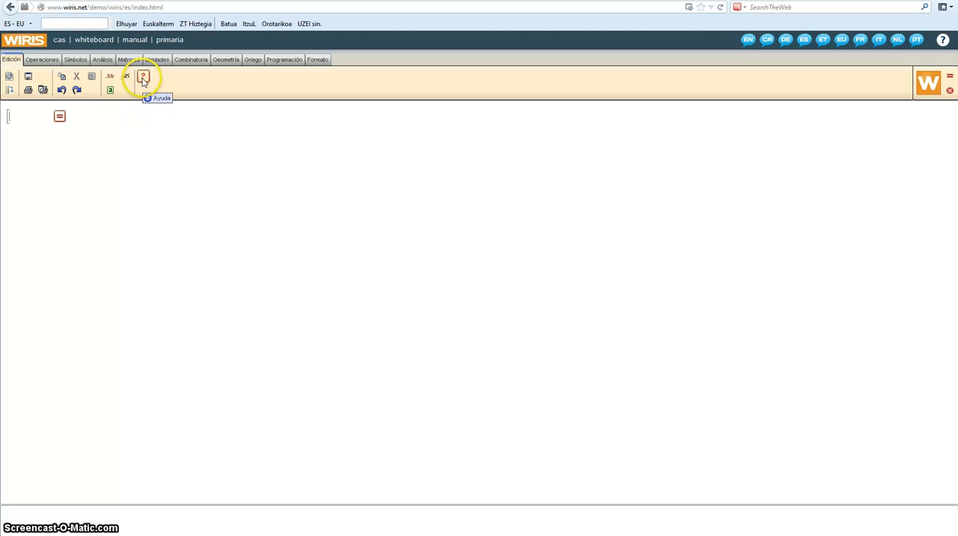
click(143, 78)
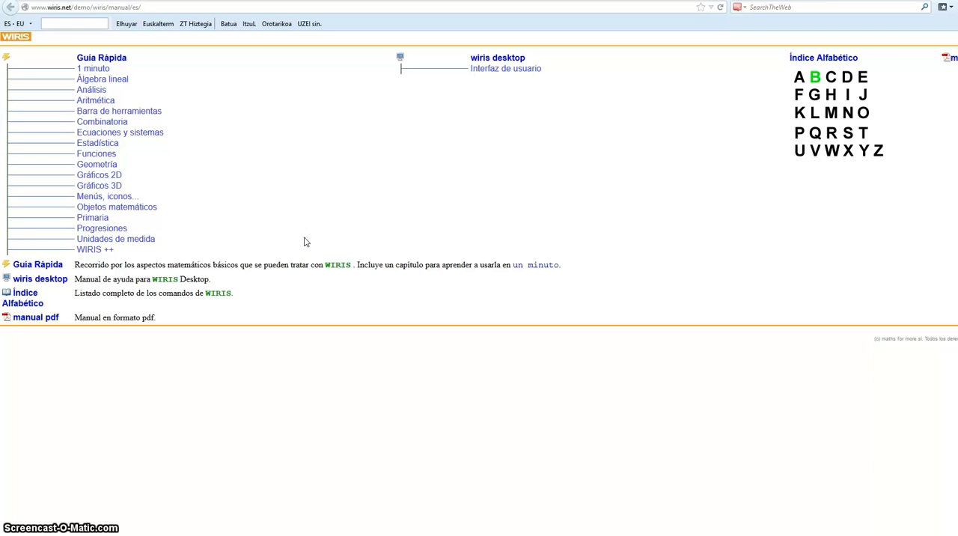
click(114, 61)
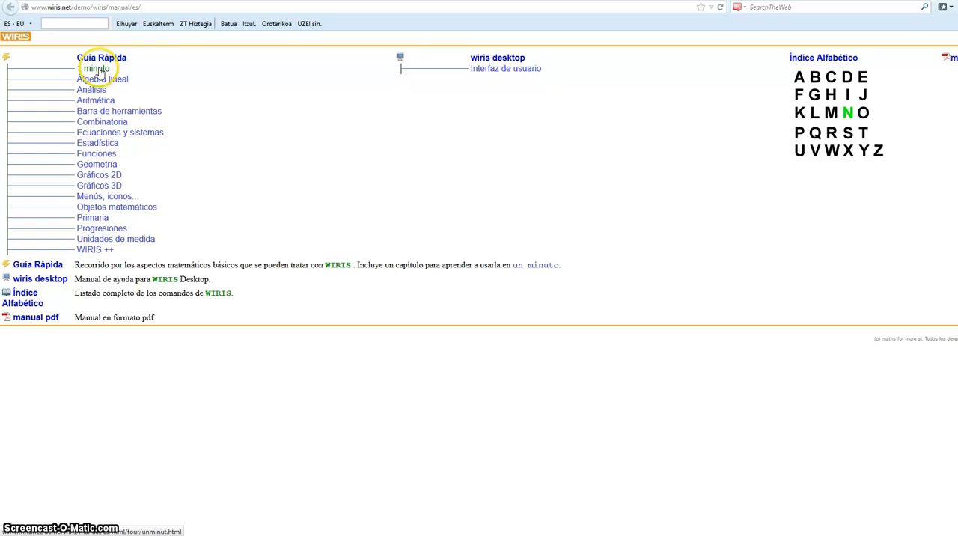
click(39, 270)
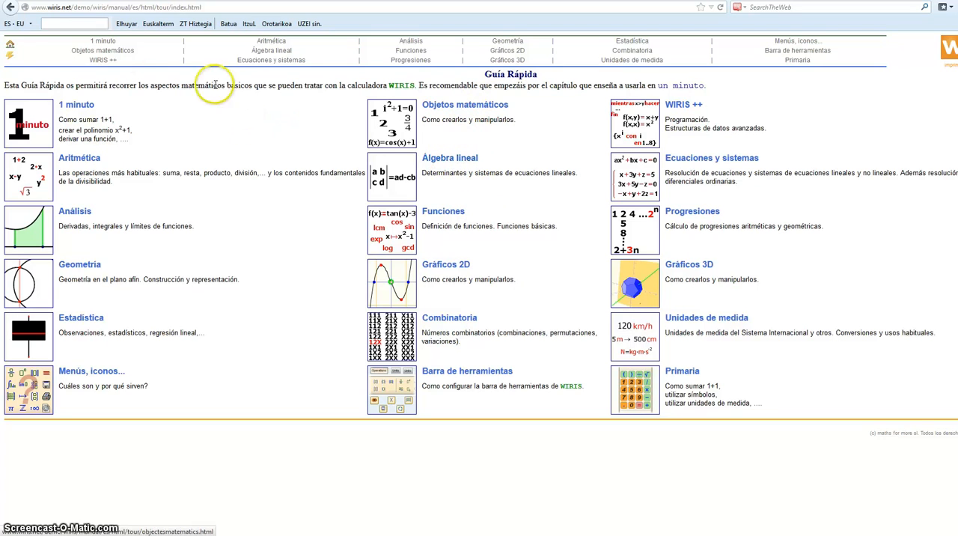
click(9, 6)
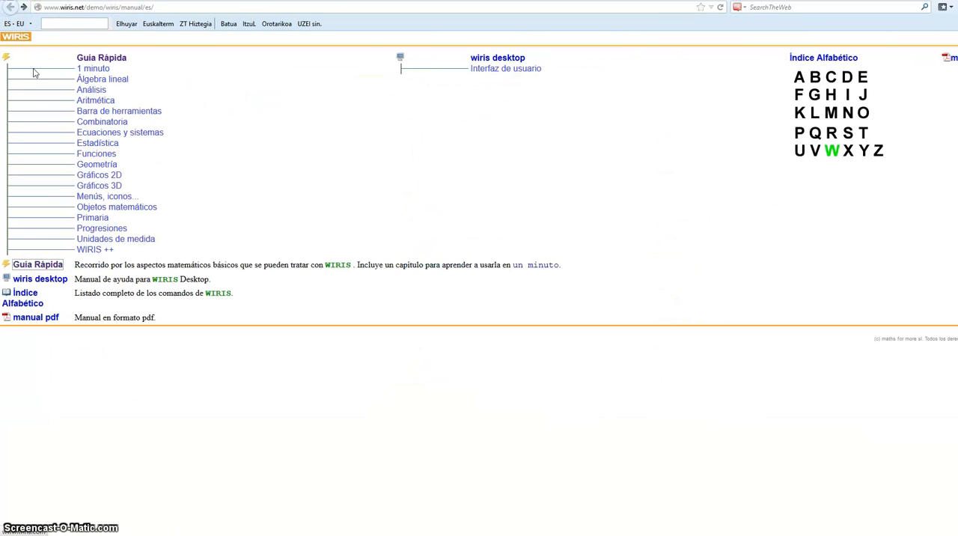
click(188, 171)
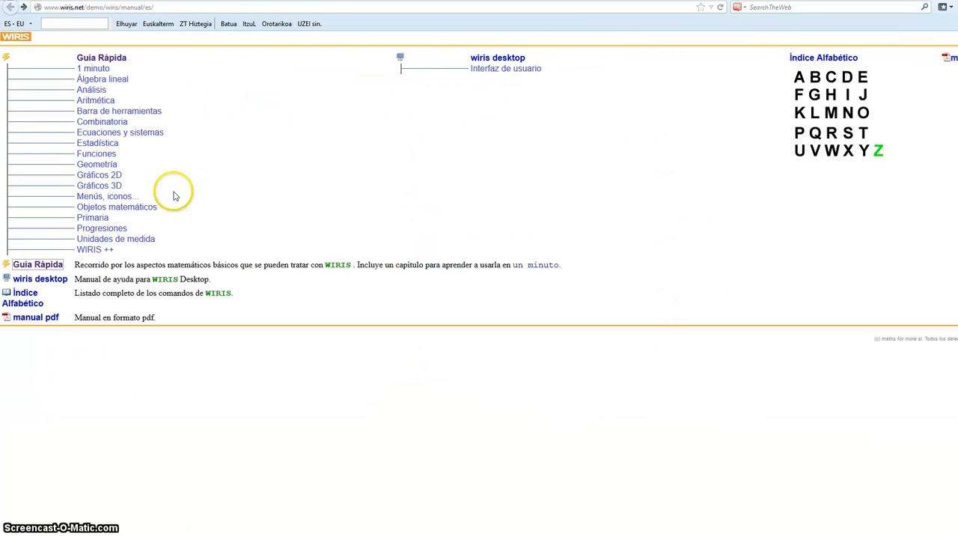
Step: Look up the examples of the factorizar command under F in the manual's Índice Alfabético
click(29, 295)
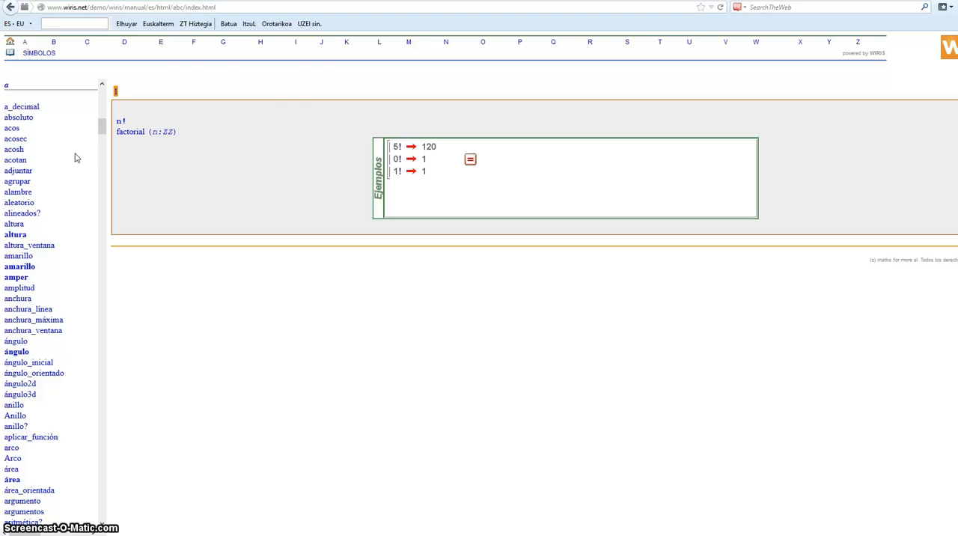
click(193, 44)
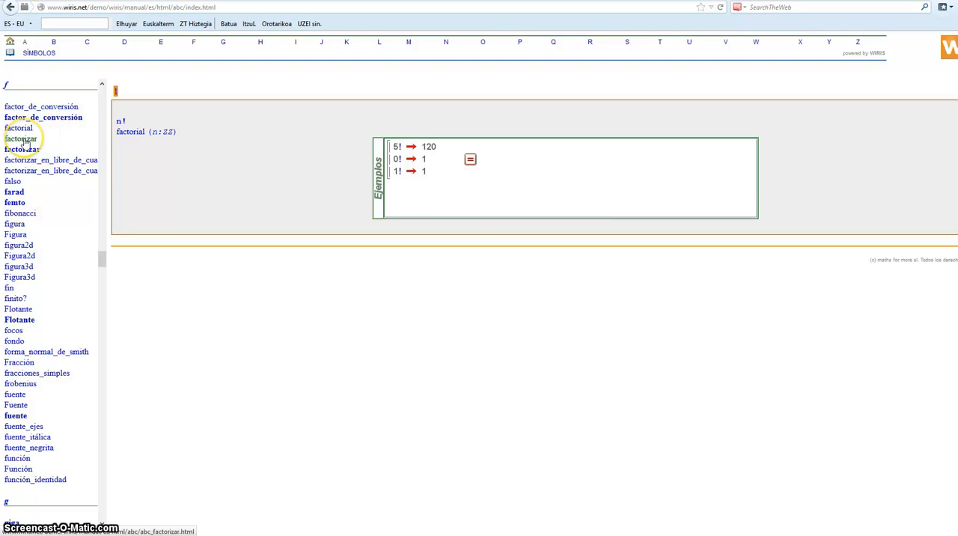
click(23, 139)
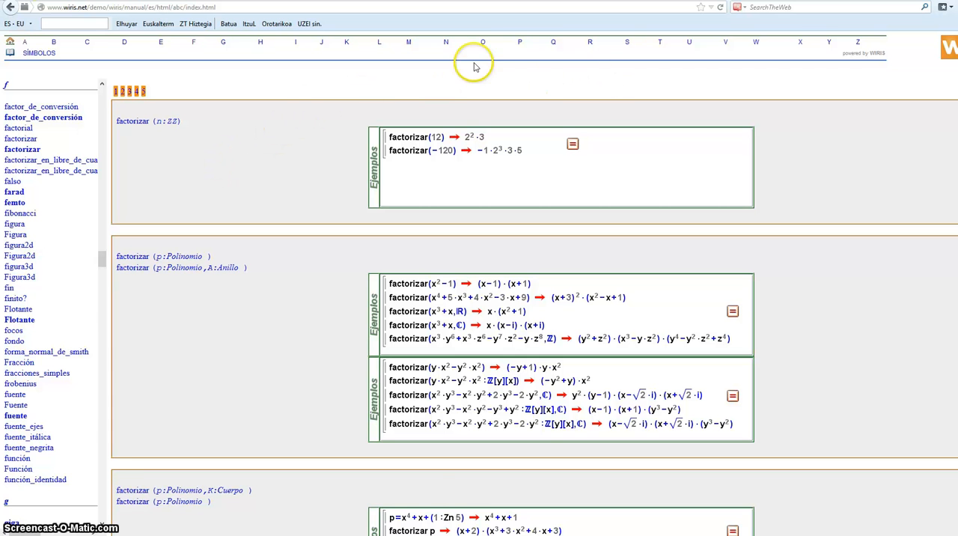
Step: Look up the examples of the primo? command under P in the alphabetical index, and return to the calculator worksheet
click(520, 45)
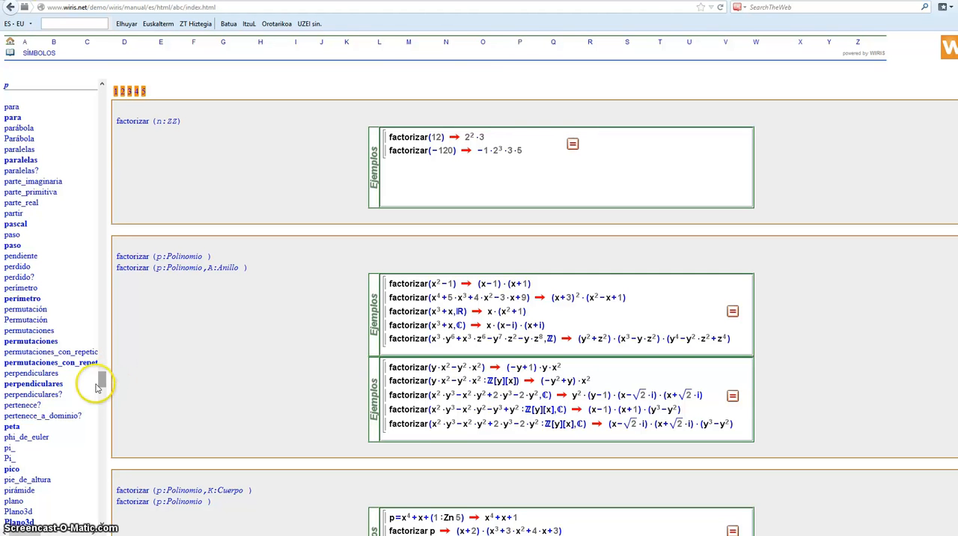
drag(101, 383, 101, 404)
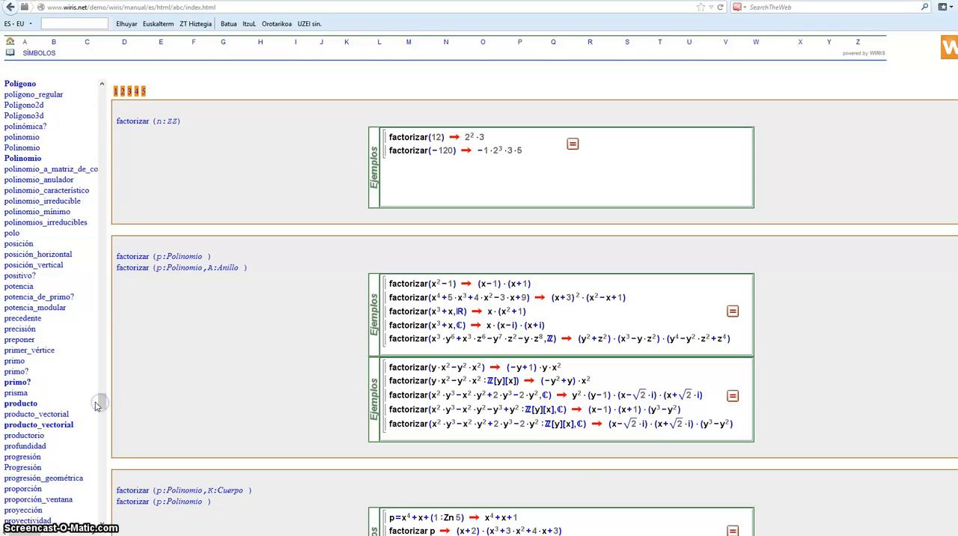
click(15, 372)
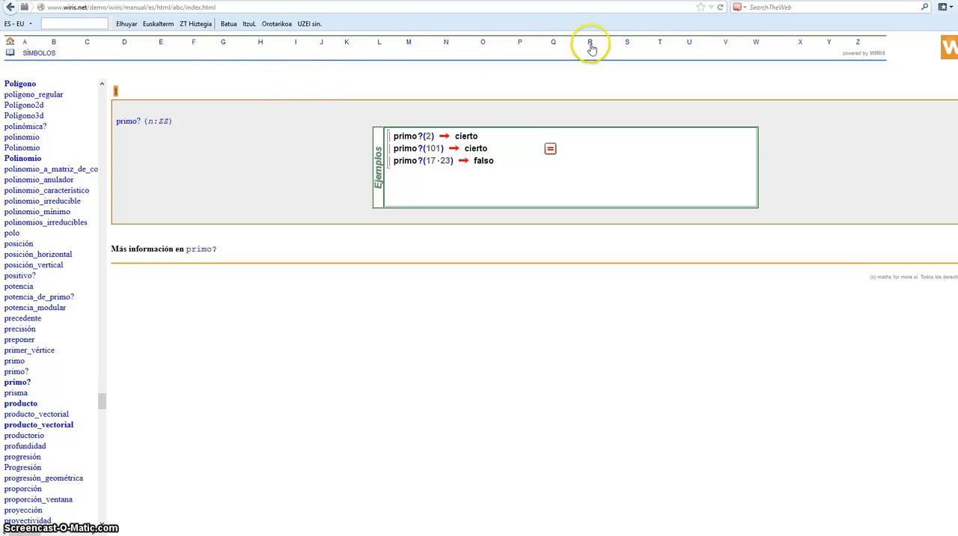
click(11, 8)
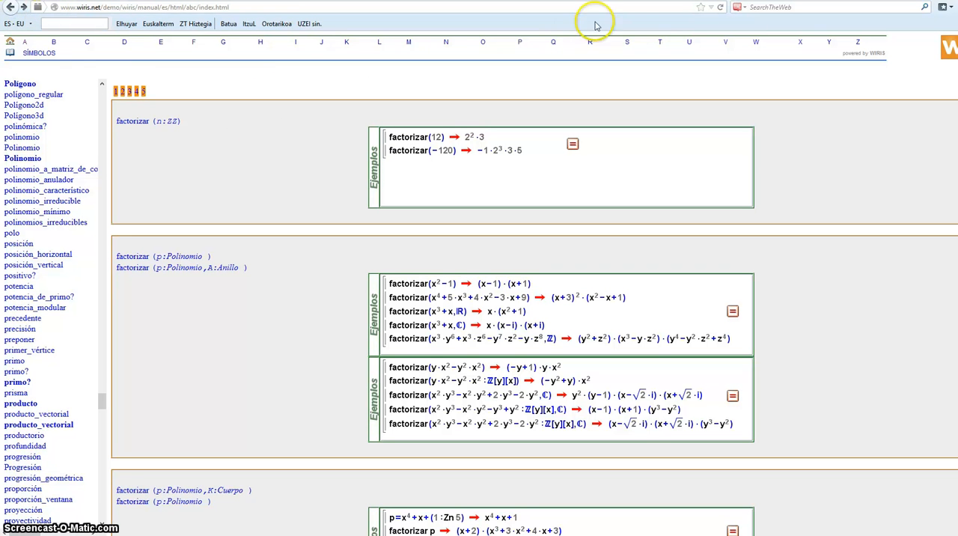
click(542, 0)
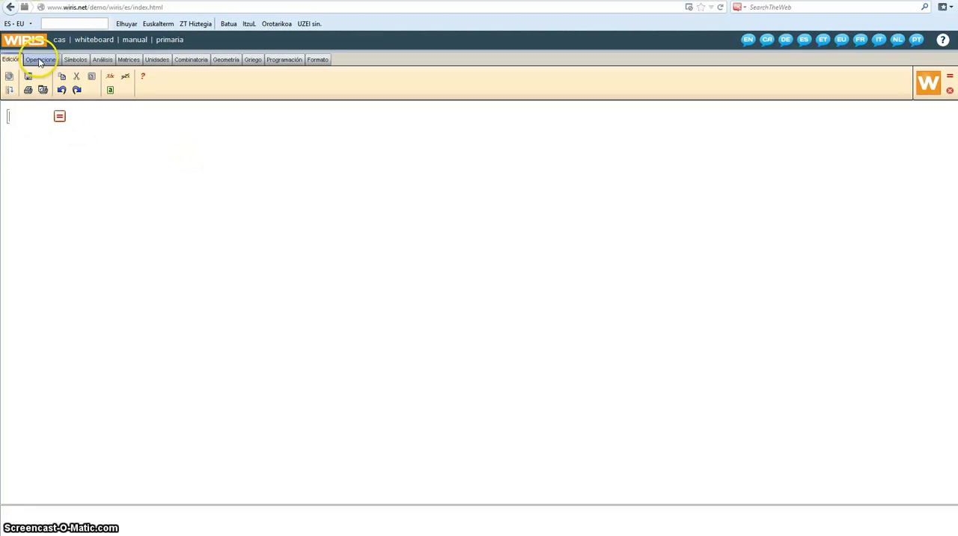
Step: Enter the title text ARITMETICA Y ALGEBRA on the first line of the worksheet
click(23, 123)
text(ARI)
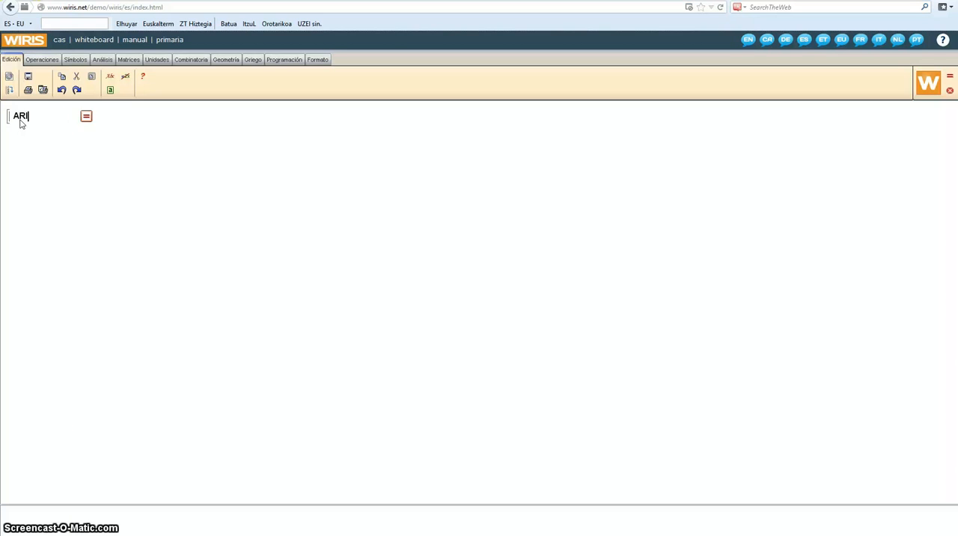
text(TMET)
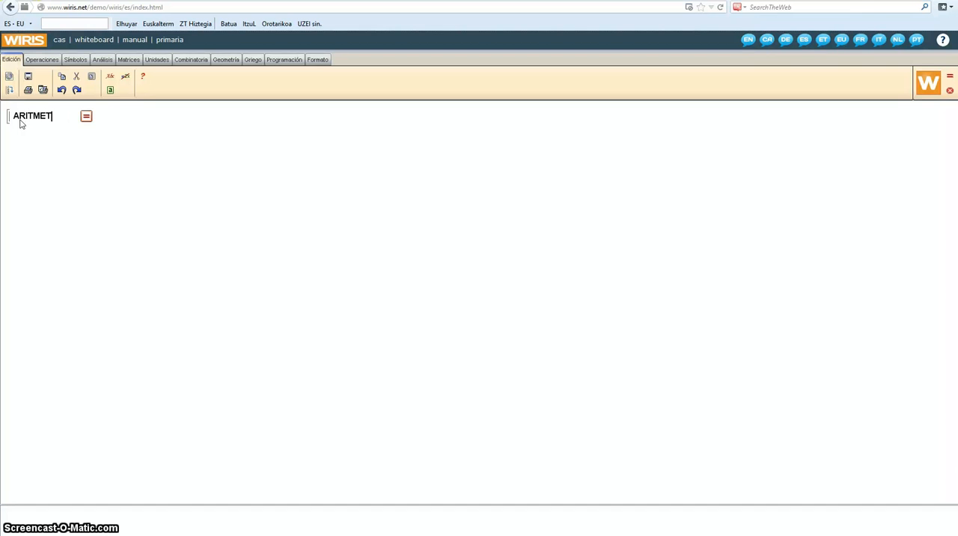
text(I)
text(CA Y)
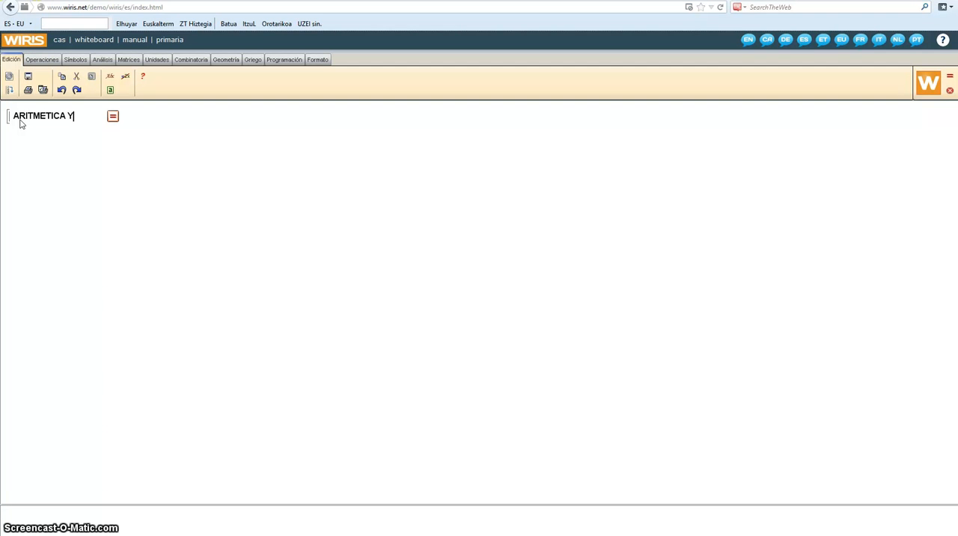
text( ALGEB)
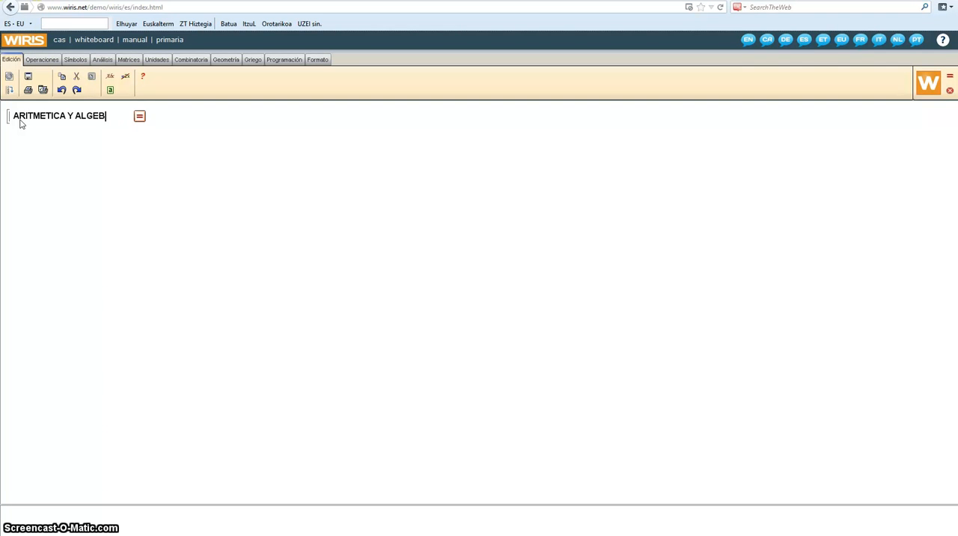
text(RA)
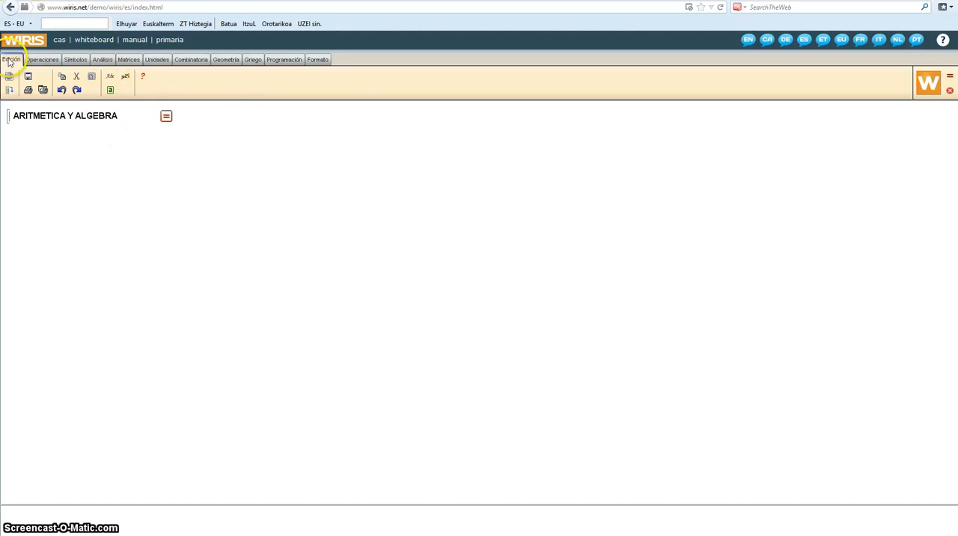
Step: Turn the title line into a comment and calculate it to get a new line below
click(110, 77)
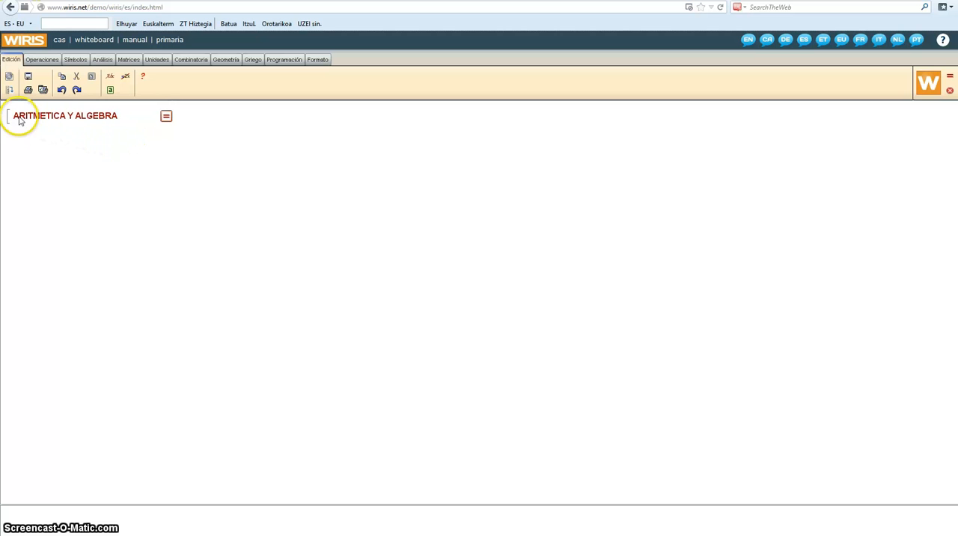
click(166, 118)
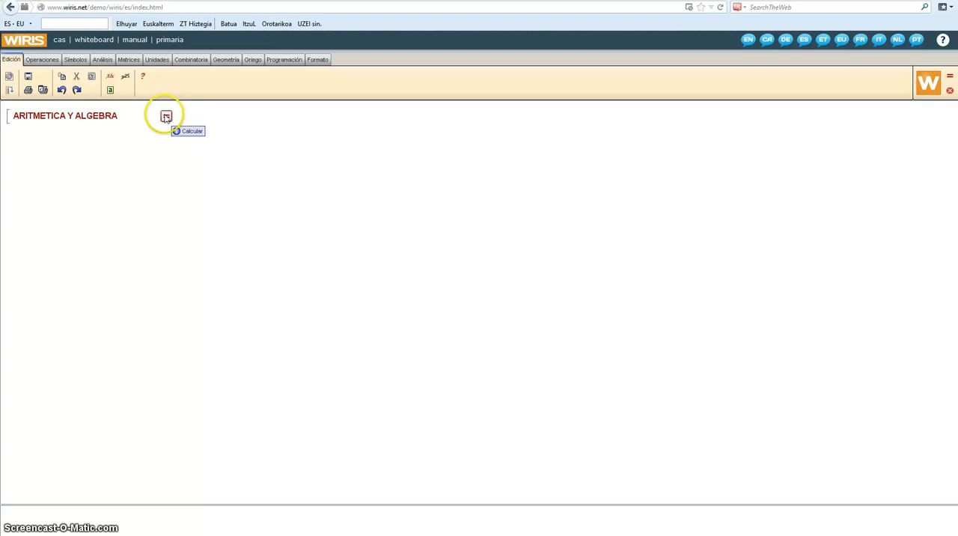
click(164, 116)
click(142, 122)
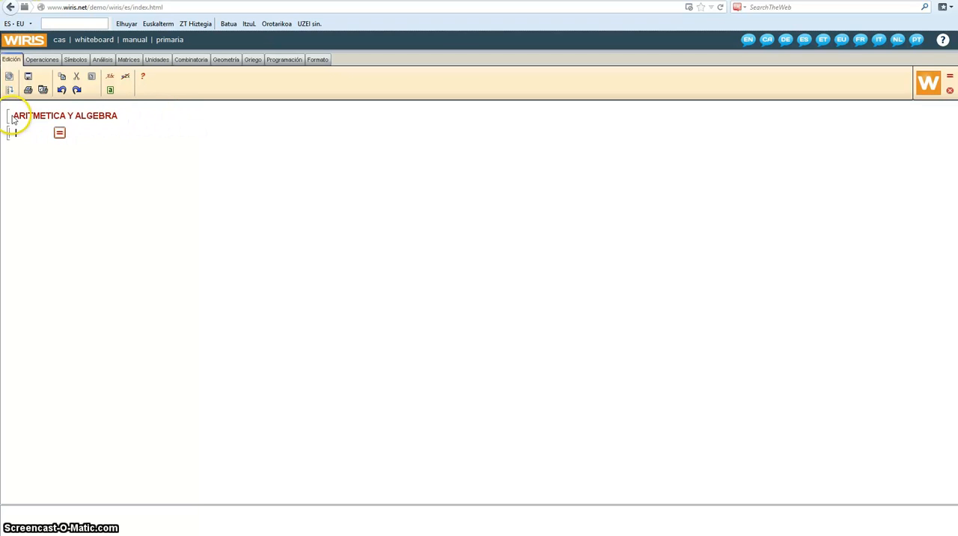
Step: Format the whole title ARITMETICA Y ALGEBRA in the Verdana font at size 28
drag(17, 118, 116, 122)
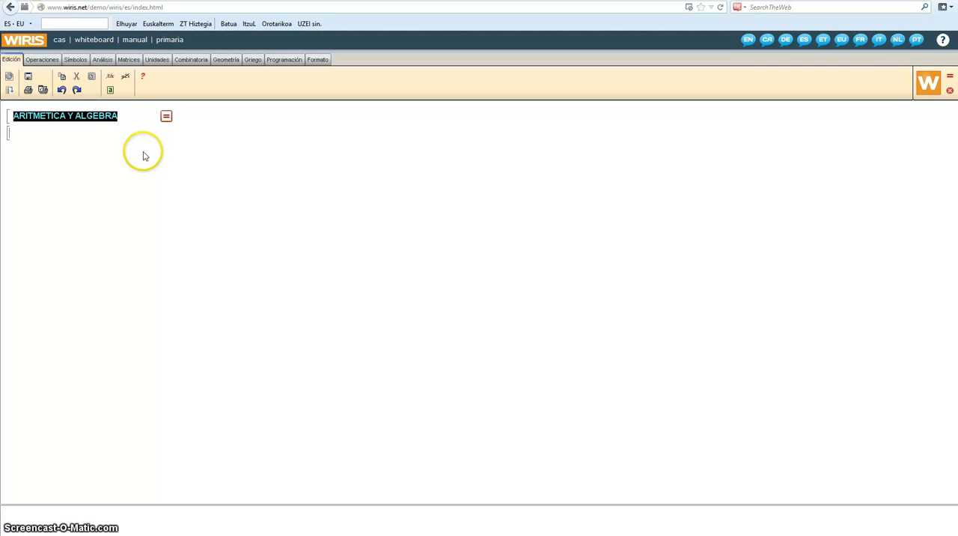
click(322, 64)
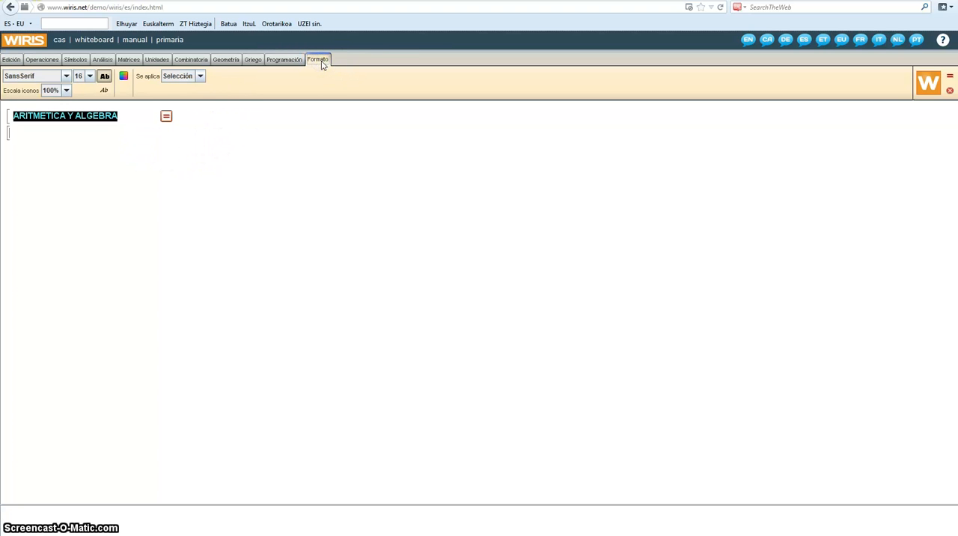
click(66, 75)
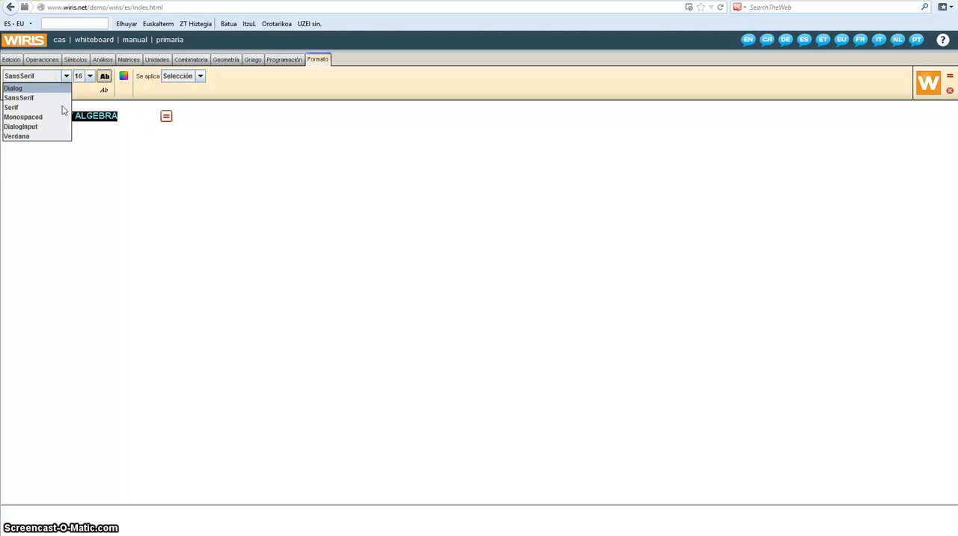
click(17, 137)
click(90, 75)
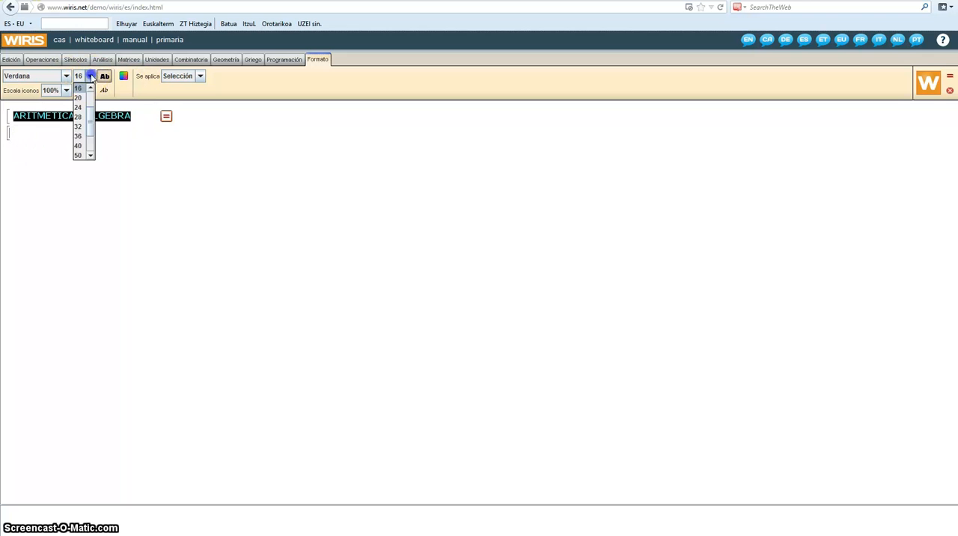
click(78, 117)
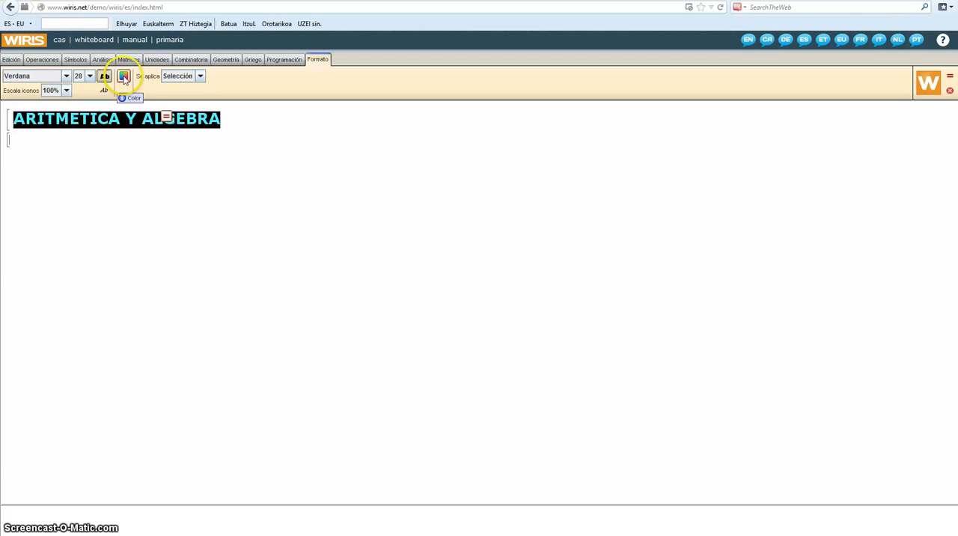
Step: Set the title's text colour to black (#000000) and calculate the line
click(125, 77)
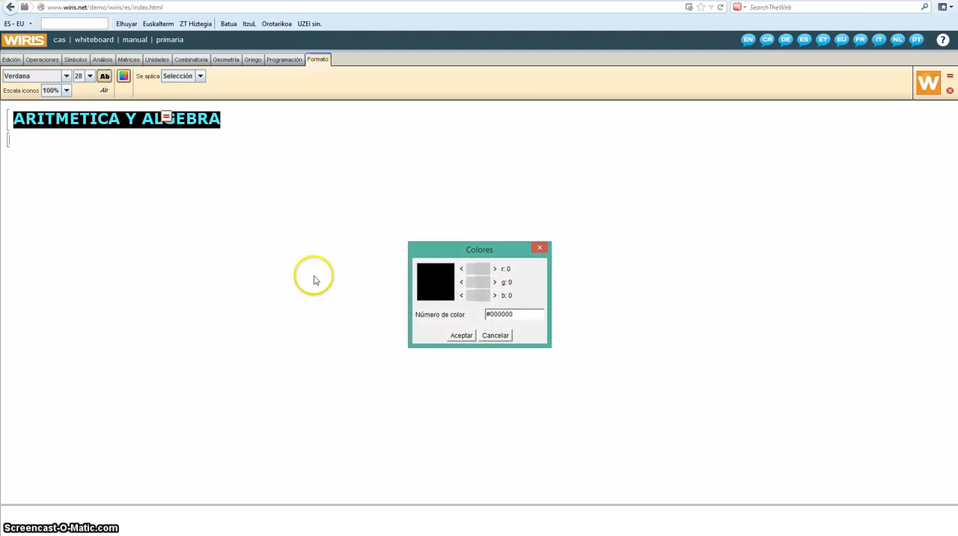
click(461, 337)
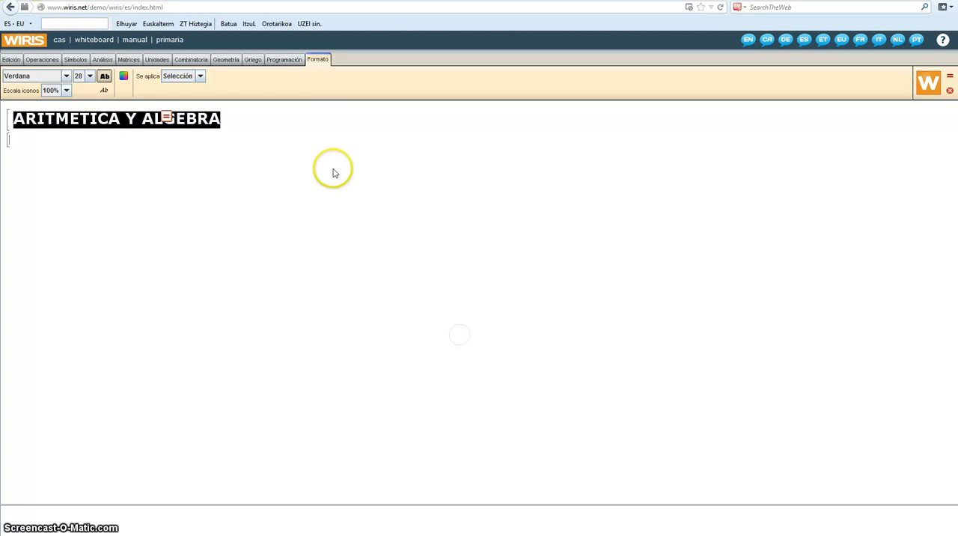
click(263, 117)
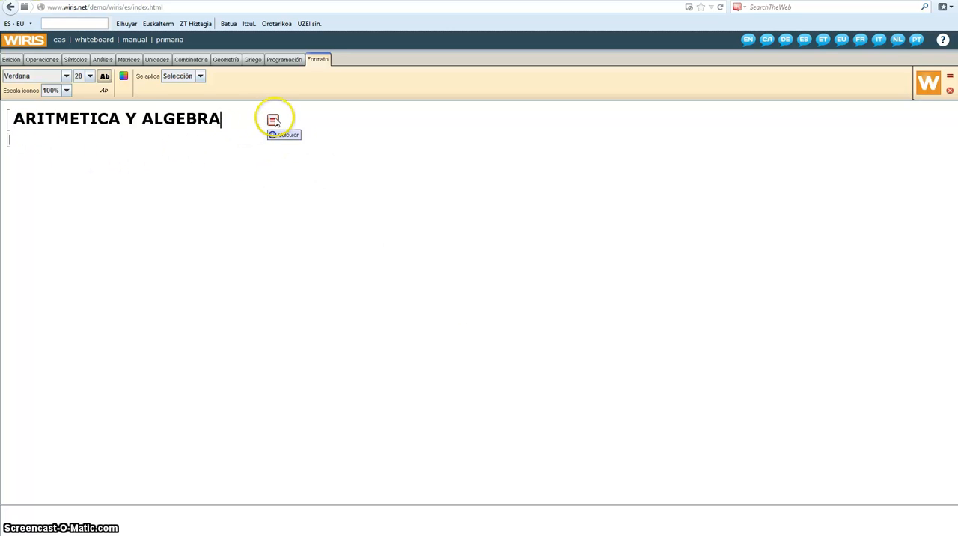
click(273, 120)
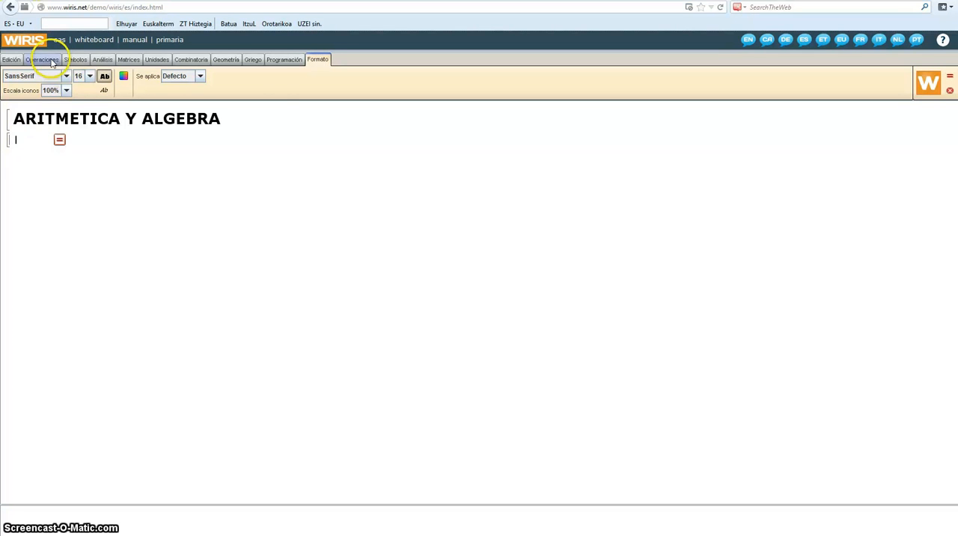
Step: Enter the expression (1/2 + 3/4)² · 2 on the line below the title and calculate it
click(51, 60)
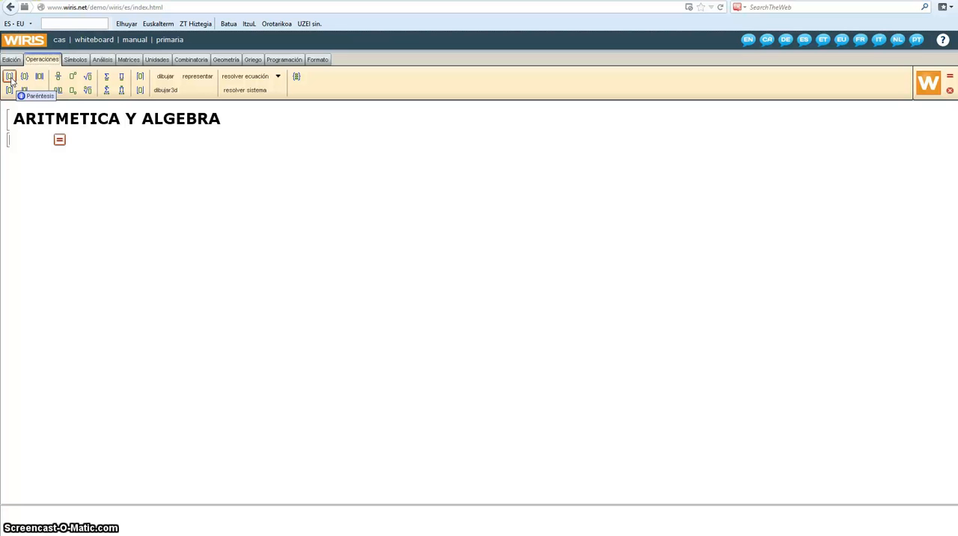
click(9, 77)
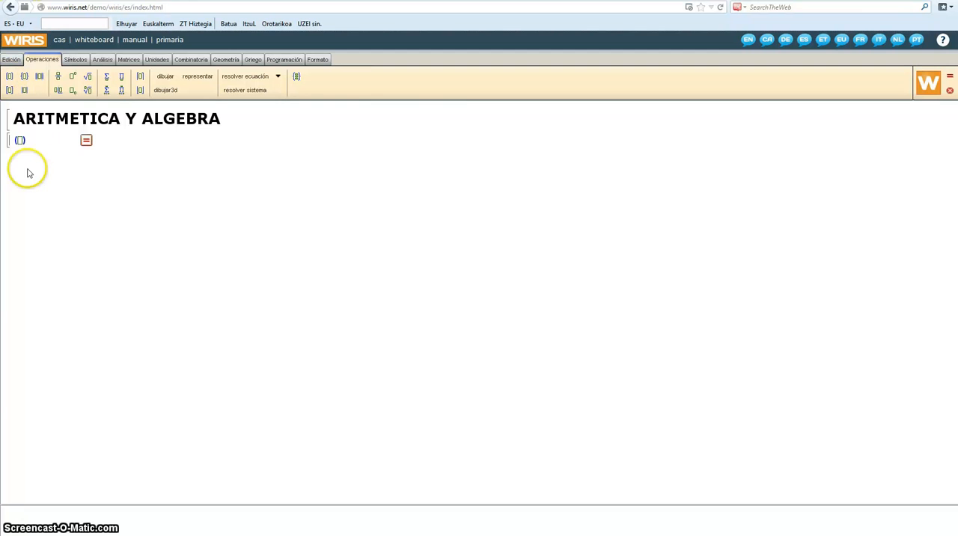
click(57, 77)
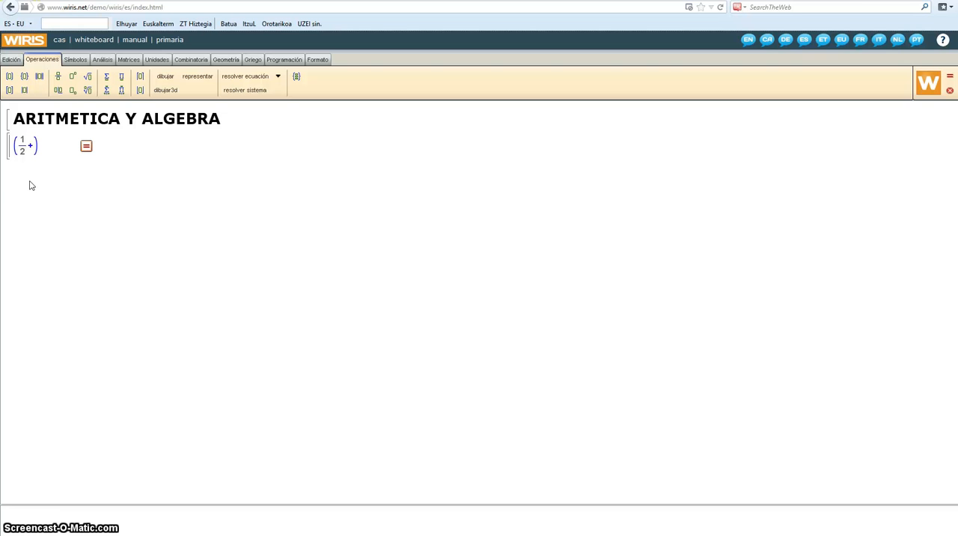
click(29, 182)
click(57, 77)
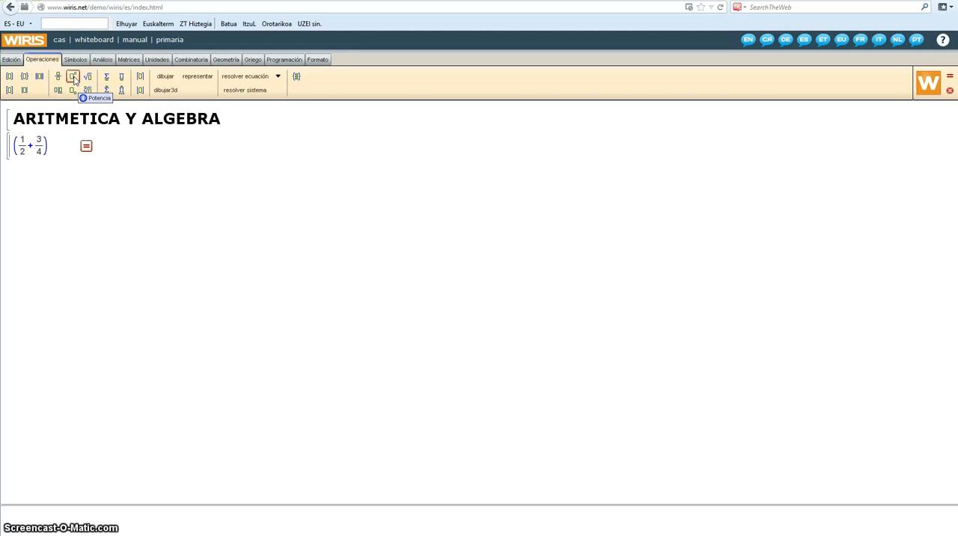
click(74, 78)
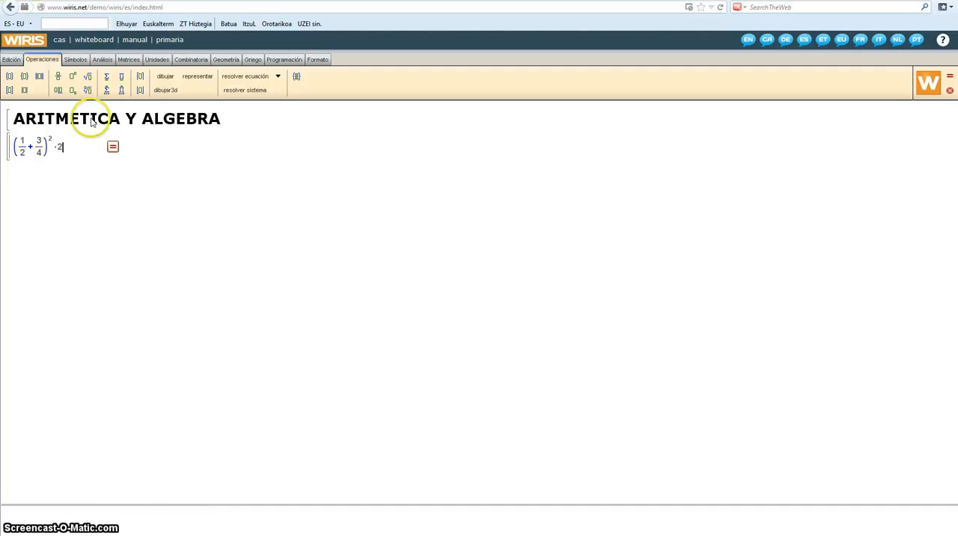
click(114, 150)
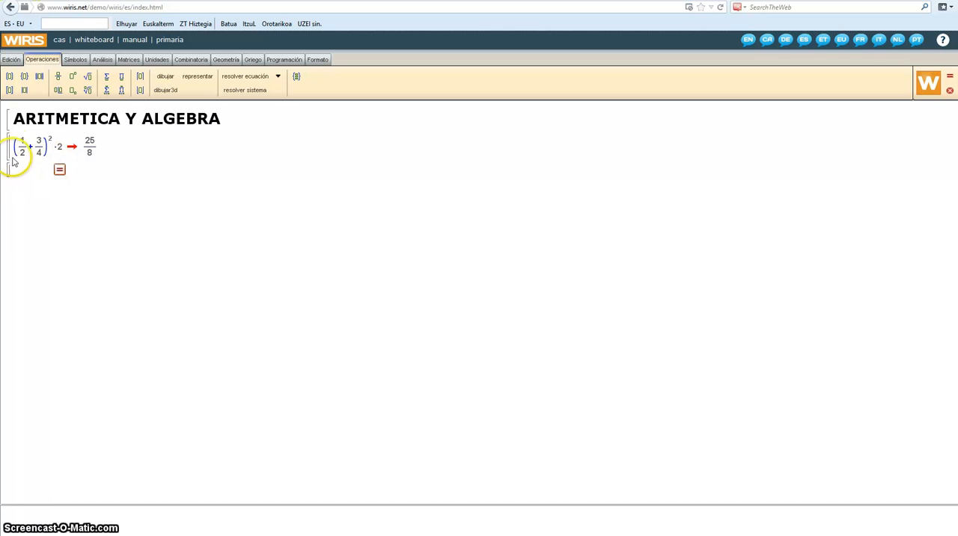
Step: Add the fraction 4/6 on a new line below the first calculation and calculate it
click(101, 149)
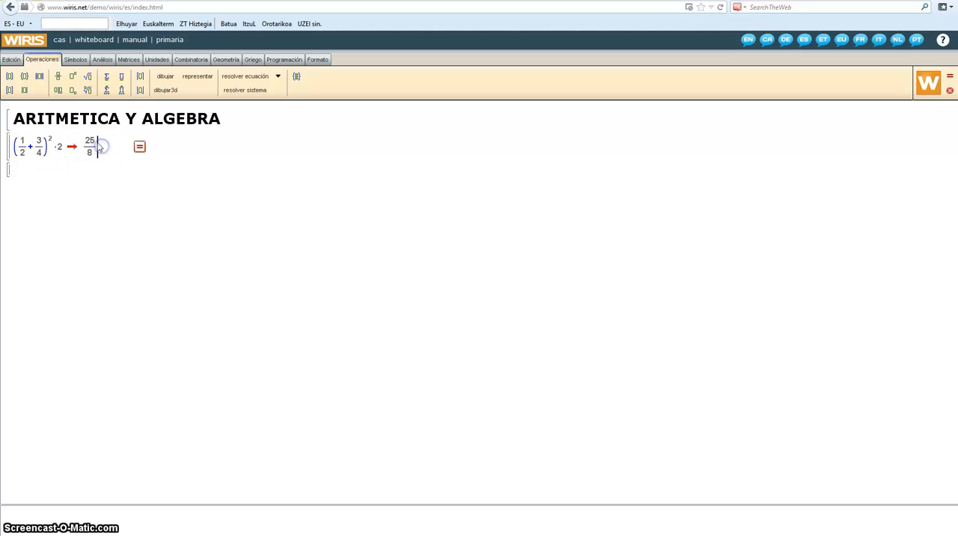
key(Return)
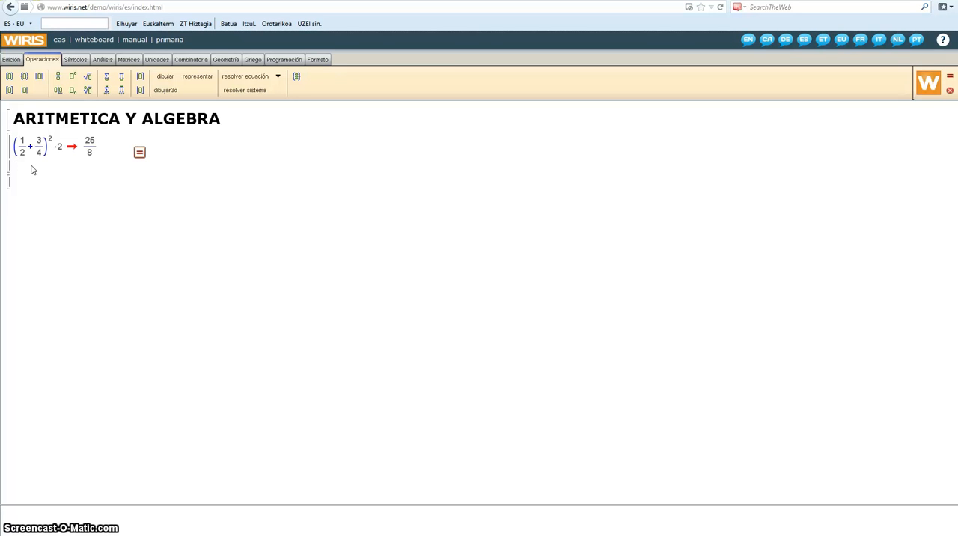
click(58, 77)
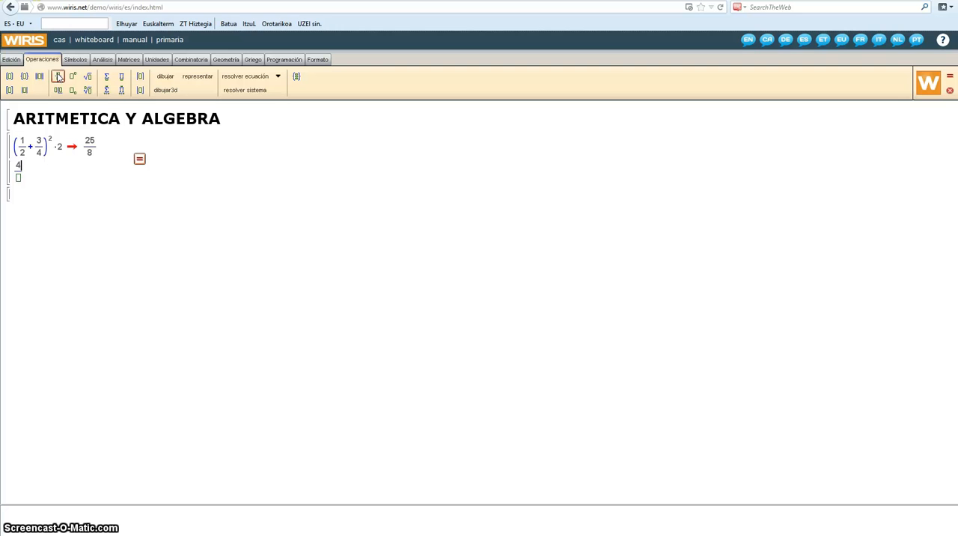
text(4)
click(19, 177)
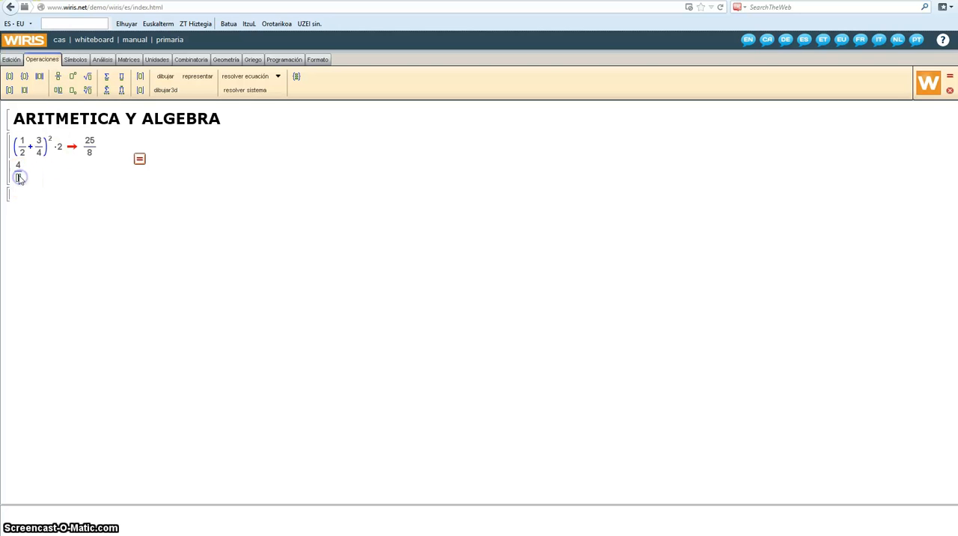
text(6)
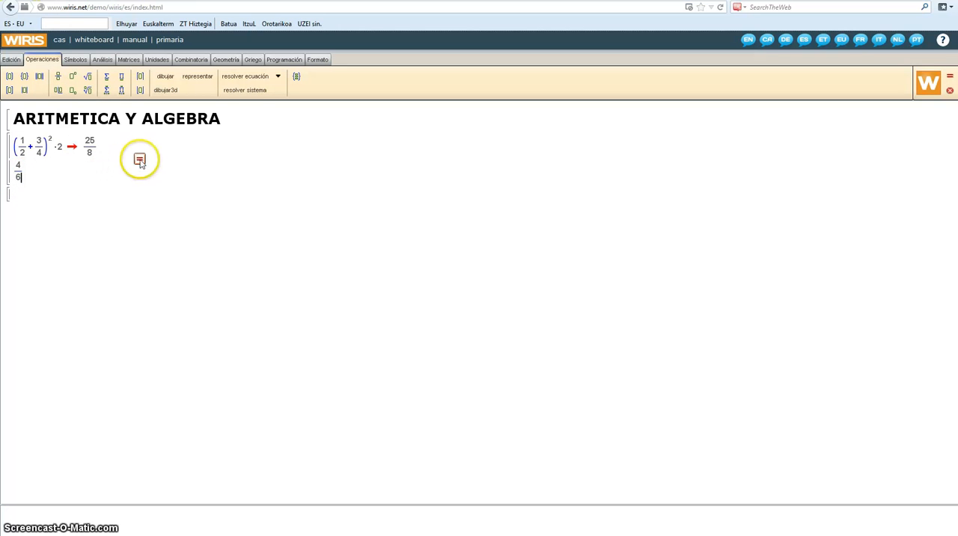
click(140, 160)
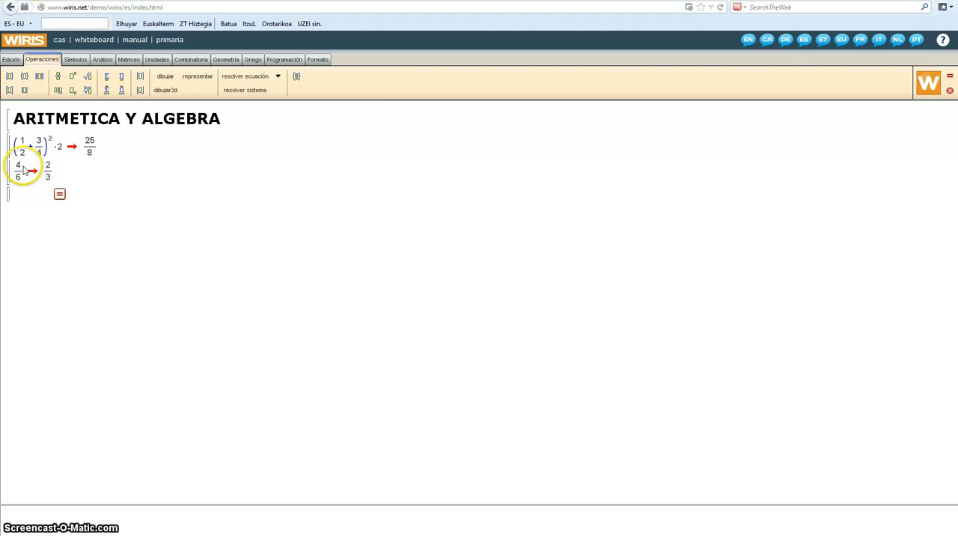
Step: Add the fraction 4.0/6 on a new line below the 4/6 calculation and calculate it as a decimal
click(60, 176)
key(Return)
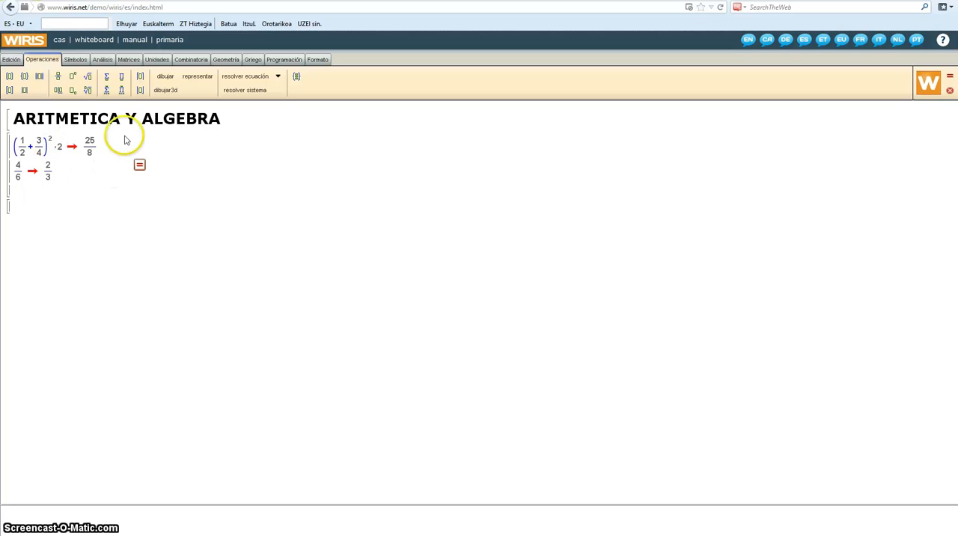
click(58, 78)
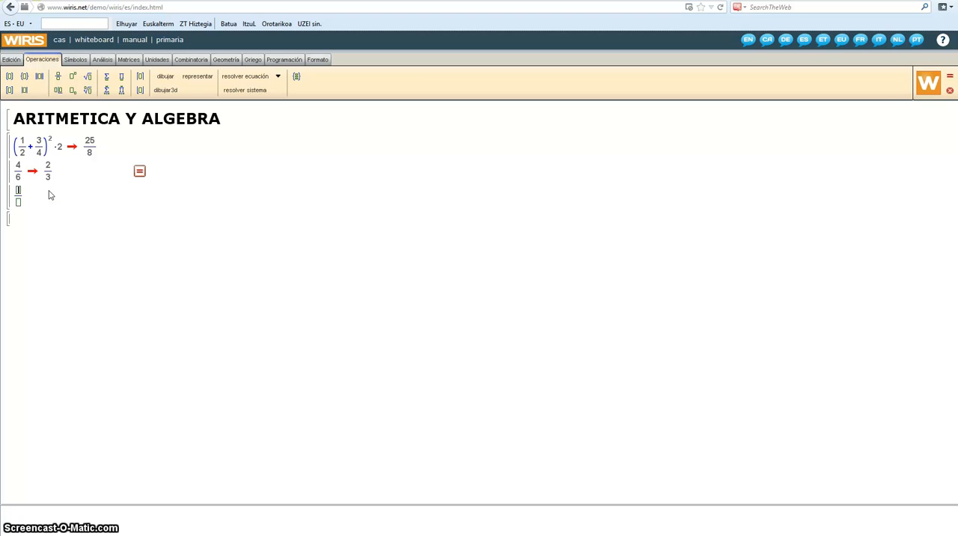
text(4.0)
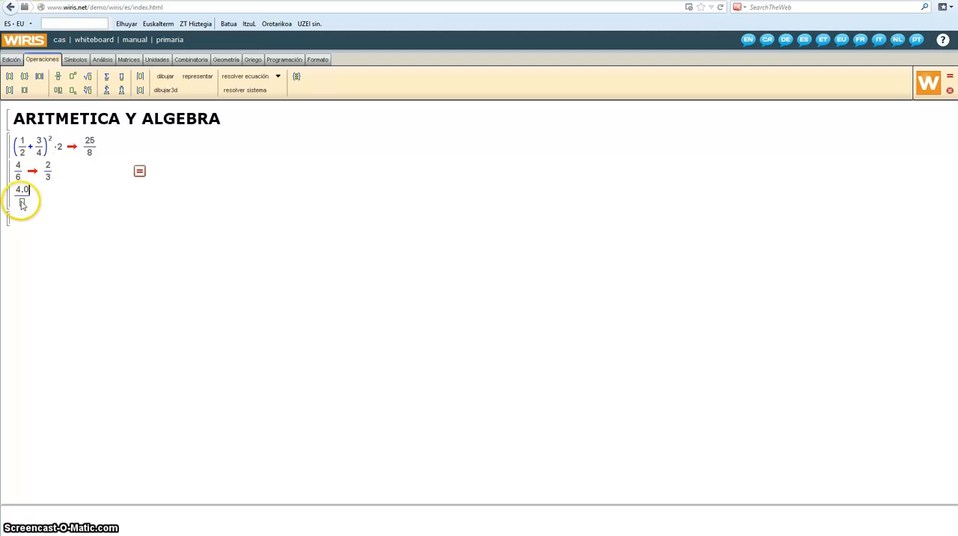
click(21, 203)
text(6)
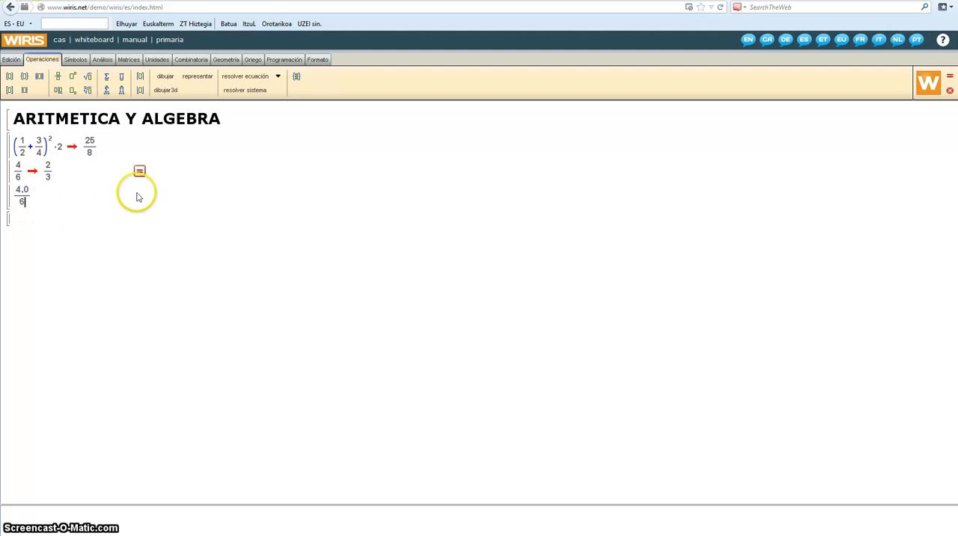
click(141, 172)
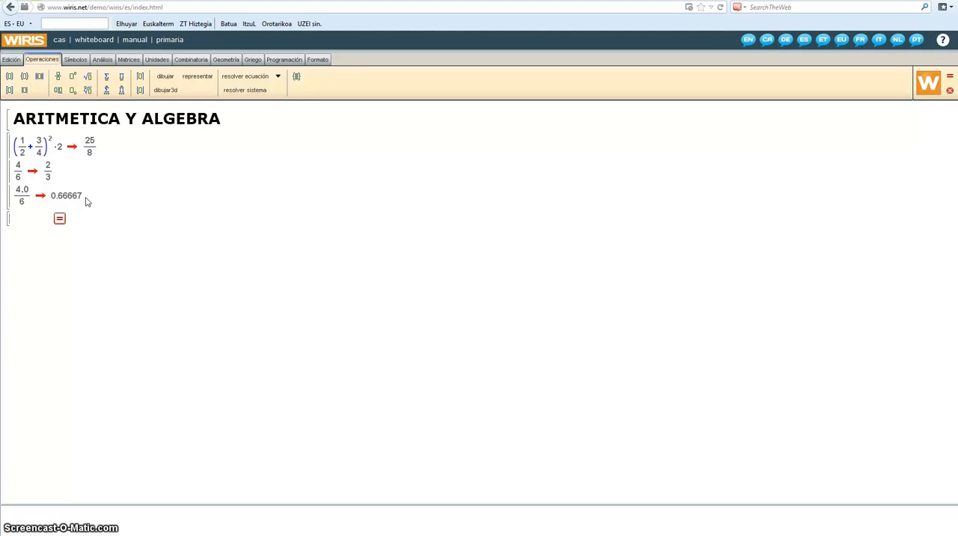
Step: Insert an empty line between the 4/6 and 4.0/6 calculations
click(86, 198)
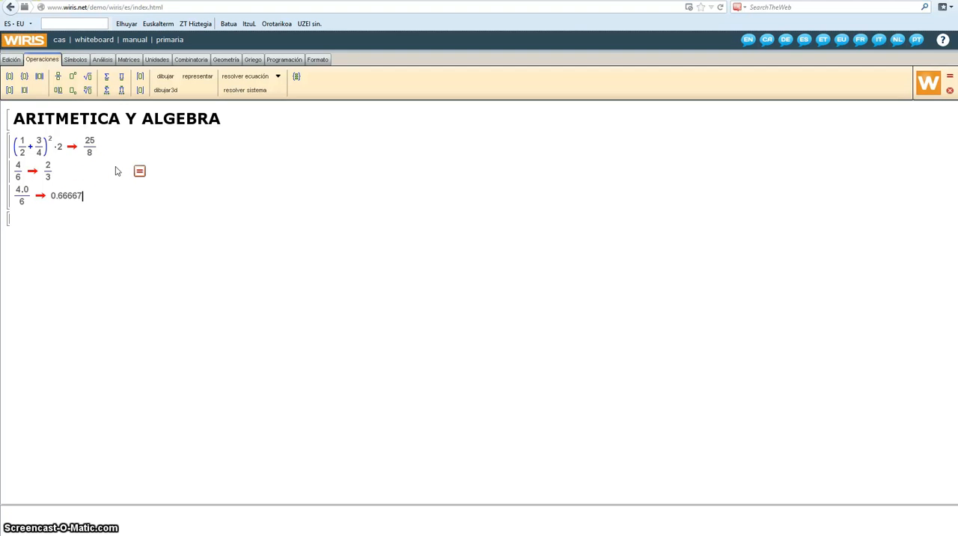
click(60, 172)
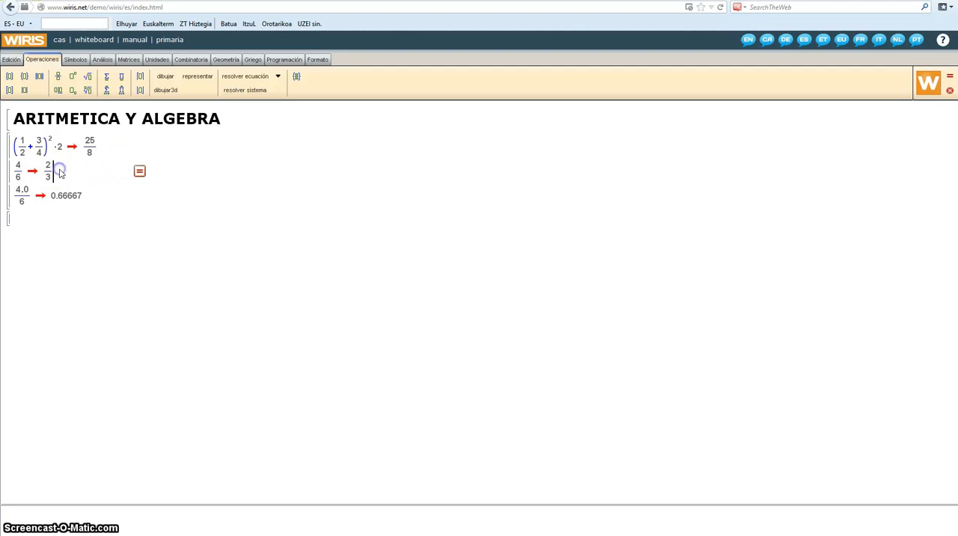
key(Return)
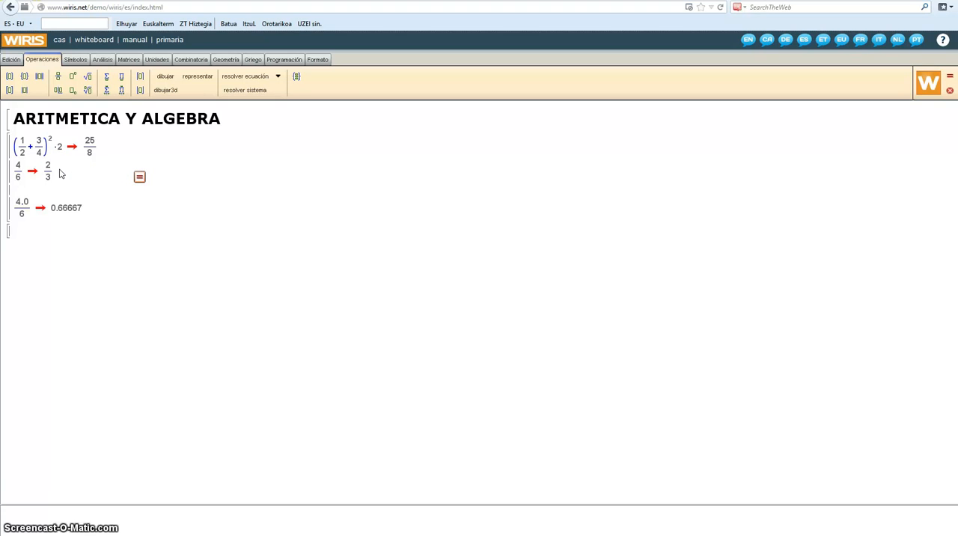
text(PREC)
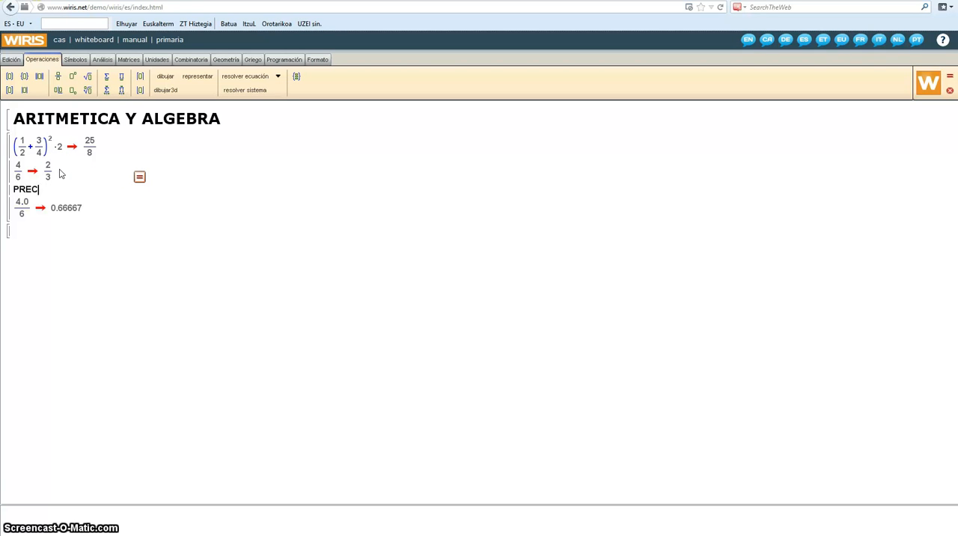
text(ISIÓ)
key(BackSpace)
key(BackSpace)
key(BackSpace)
key(BackSpace)
key(BackSpace)
key(BackSpace)
key(BackSpace)
key(BackSpace)
key(BackSpace)
Step: Enter precisión(15) on the empty line above 4.0/6 and recalculate the block
text(pre)
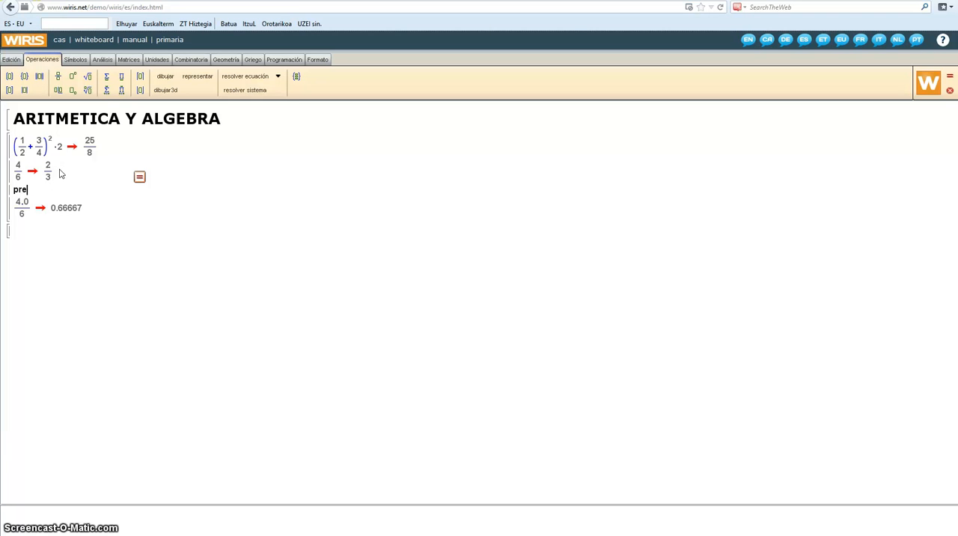
text(ci)
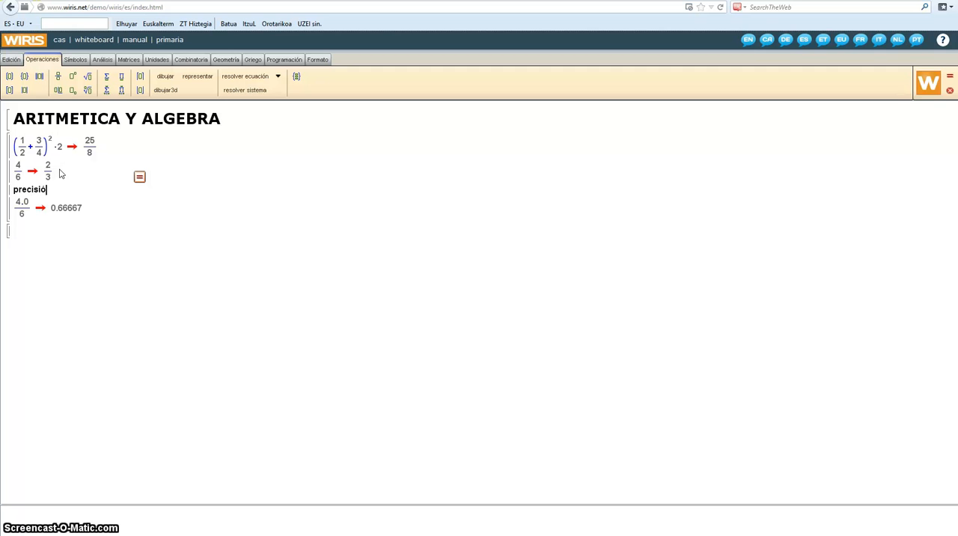
text(sión()
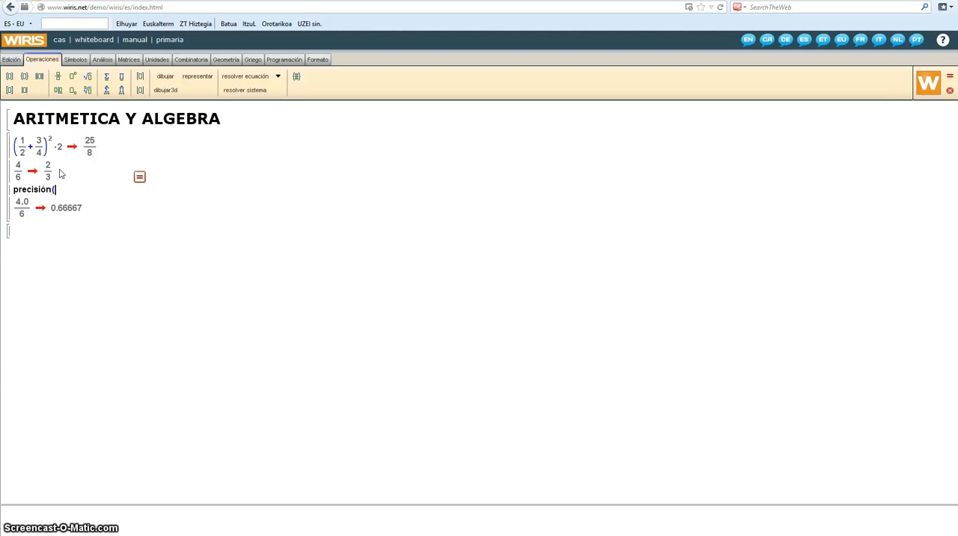
text(1)
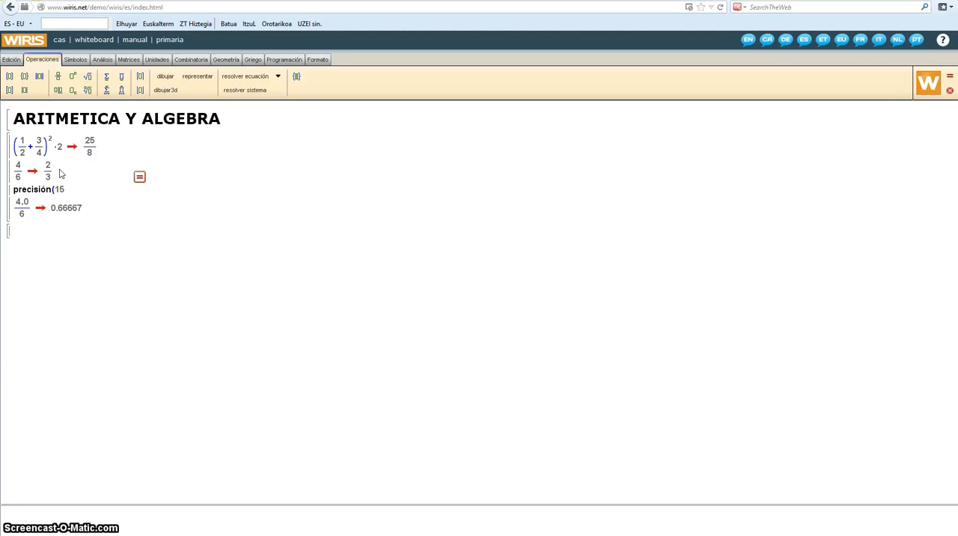
text(5))
click(92, 177)
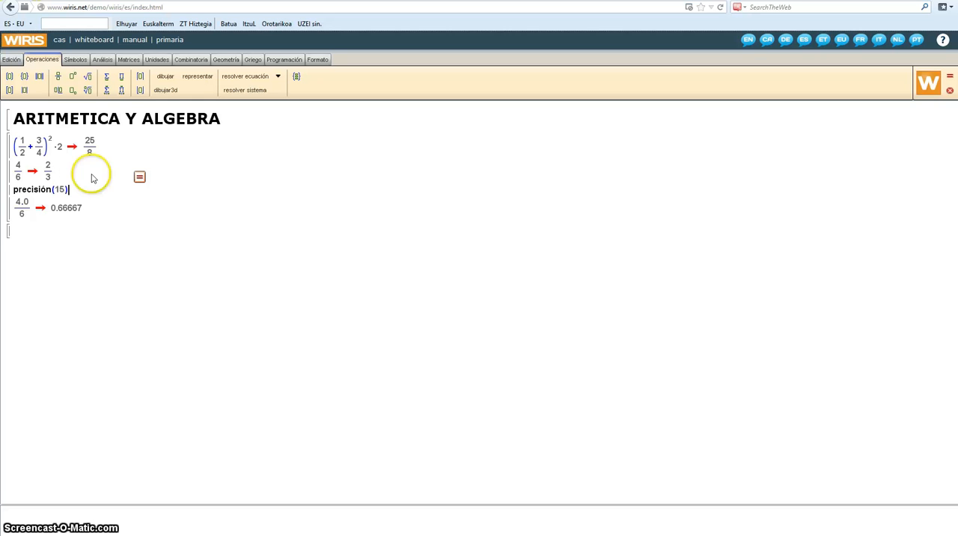
click(140, 179)
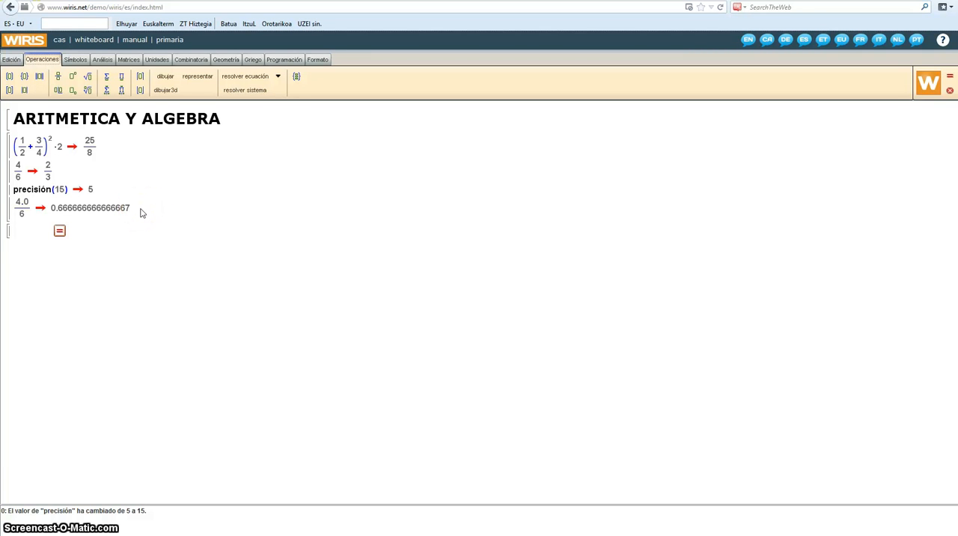
Step: Add a Euclidean division of 4 by 6 on a new line below the decimal result and calculate it
click(140, 212)
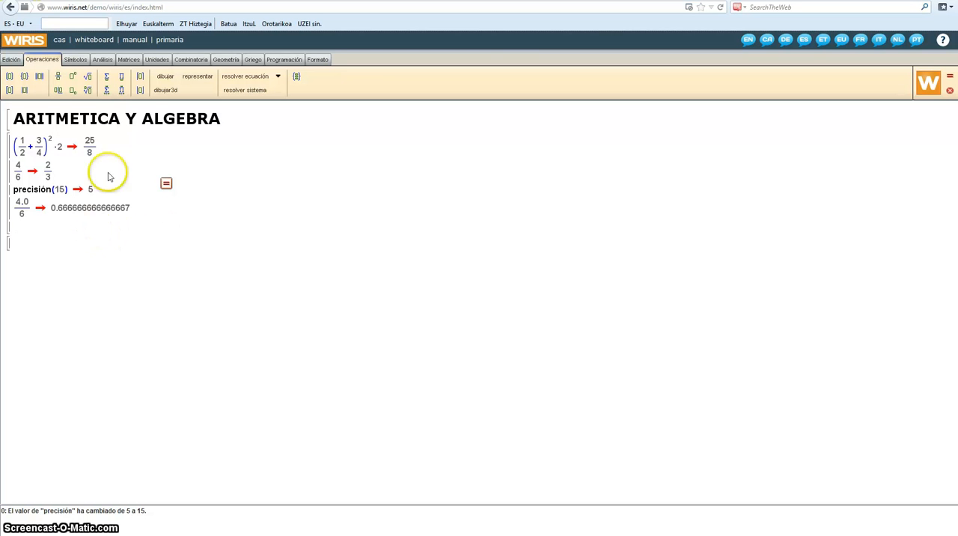
click(58, 91)
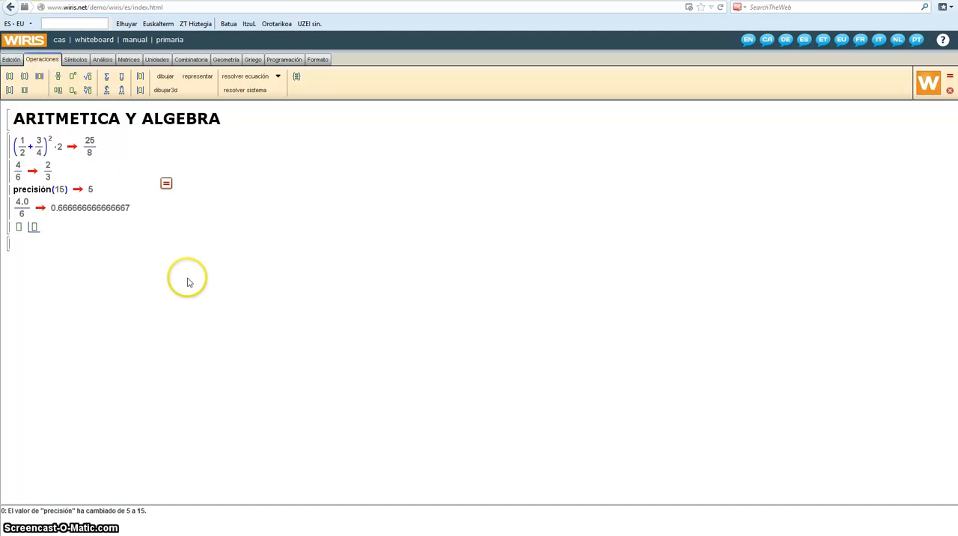
text(4)
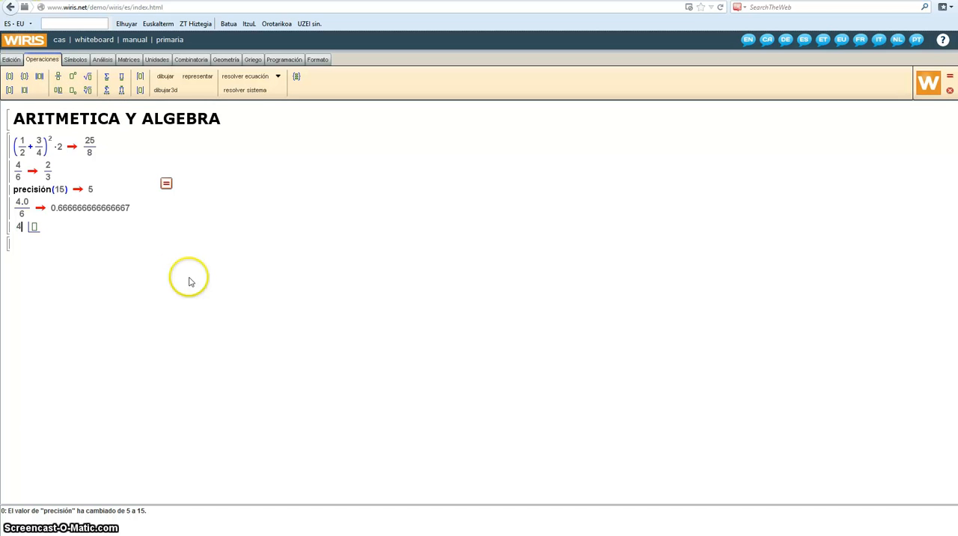
key(Right)
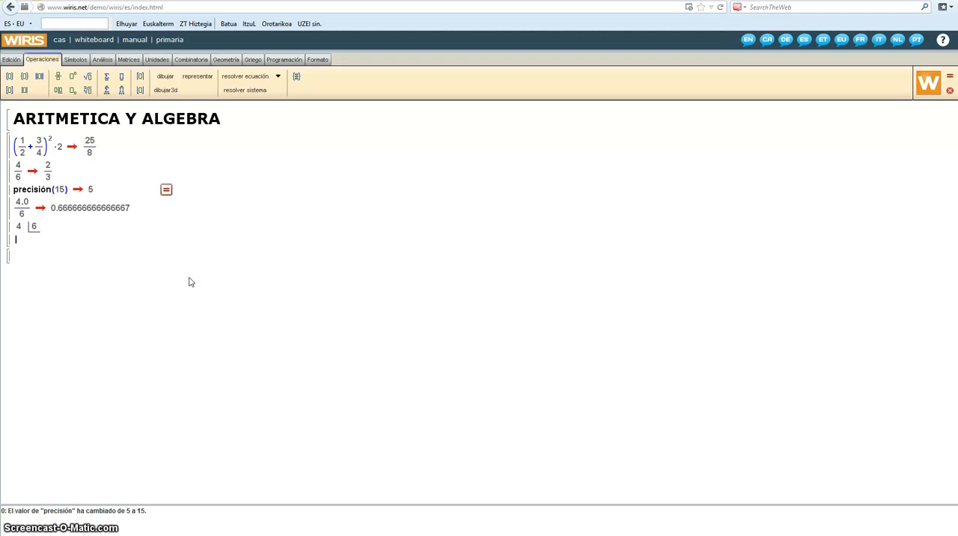
click(166, 190)
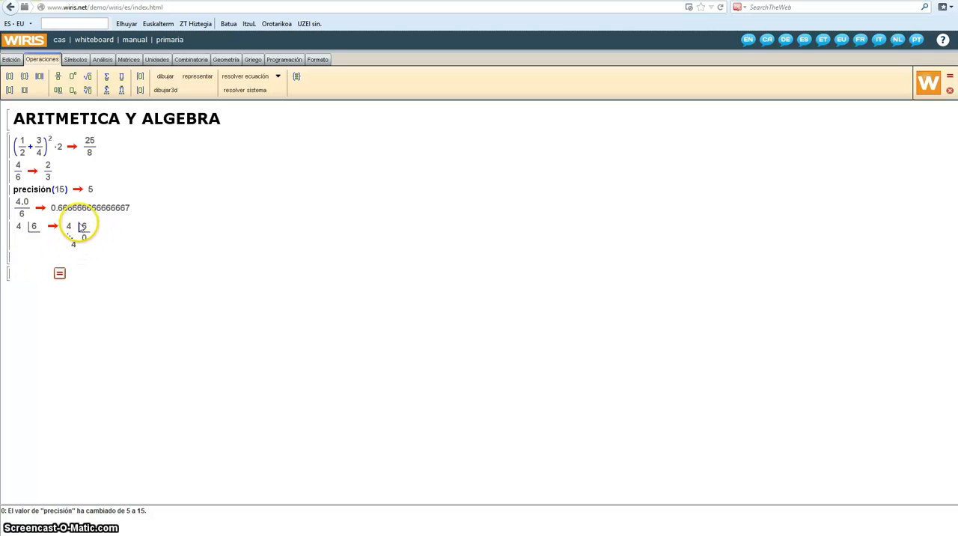
Step: Place the cursor on the empty line below the Euclidean division of 4 by 6
click(18, 255)
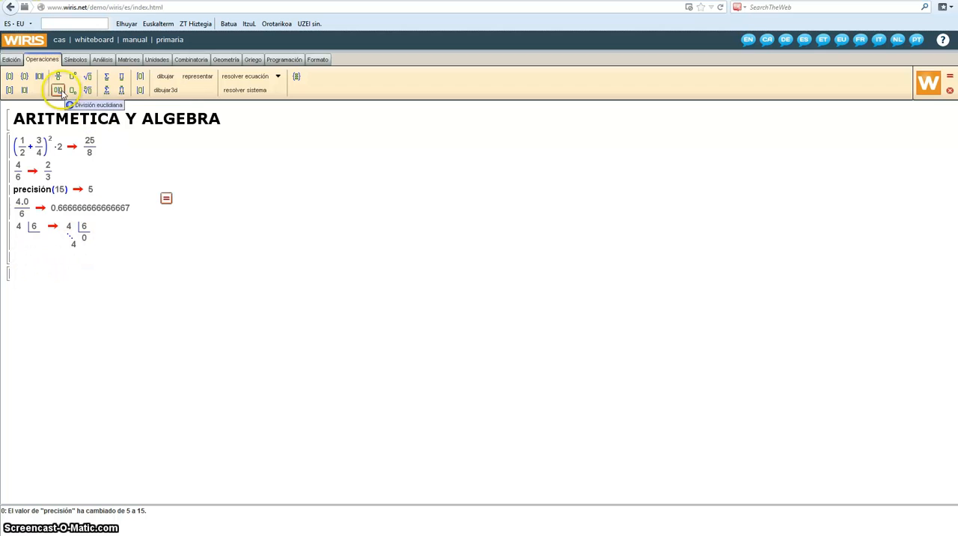